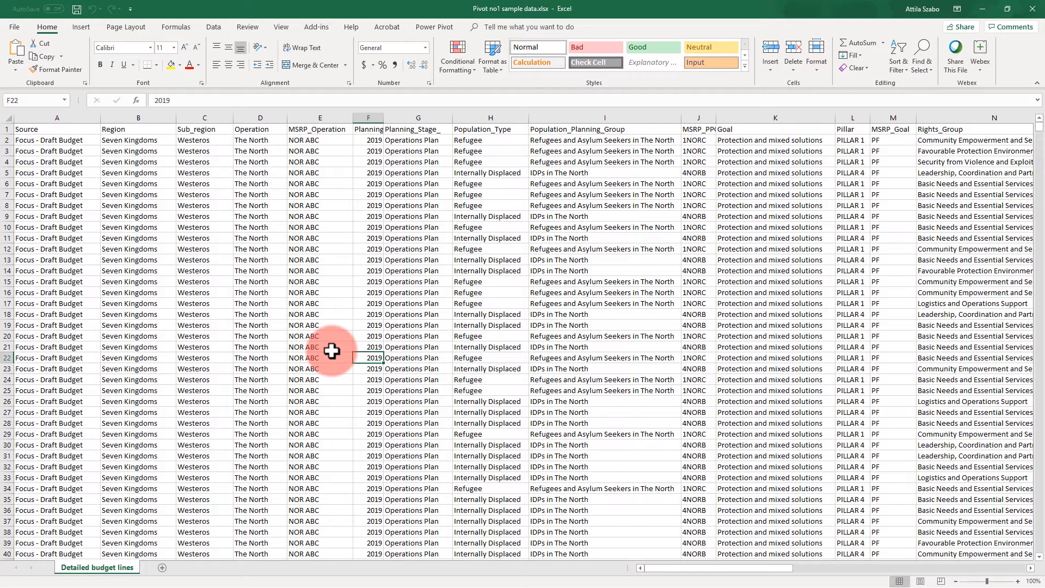
Create a PivotTable on a new worksheet from the full detailed budget lines range.
{"action": "key", "text": "Left"}
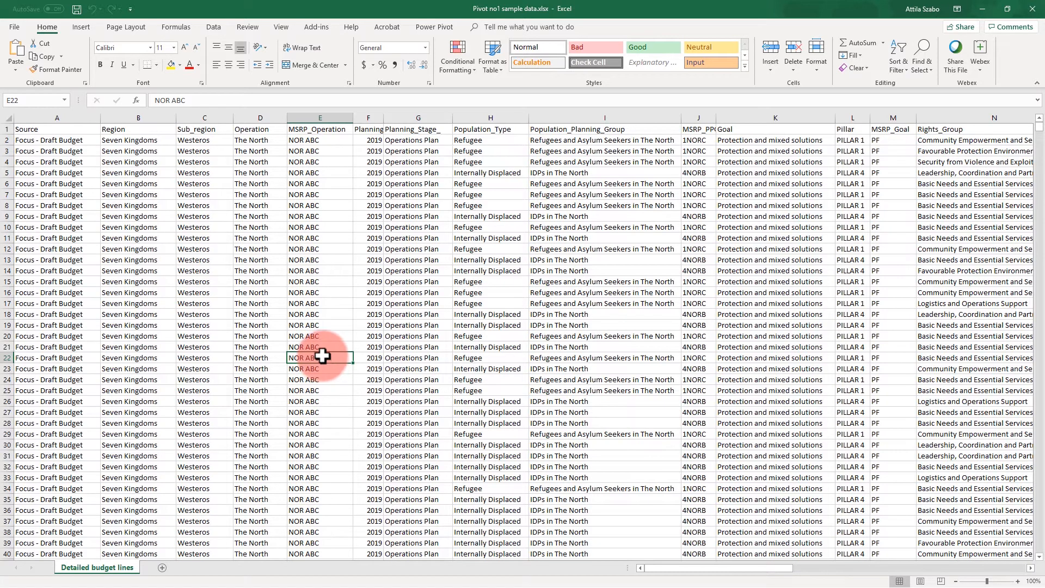
{"action": "left_click", "coordinate": [269, 291]}
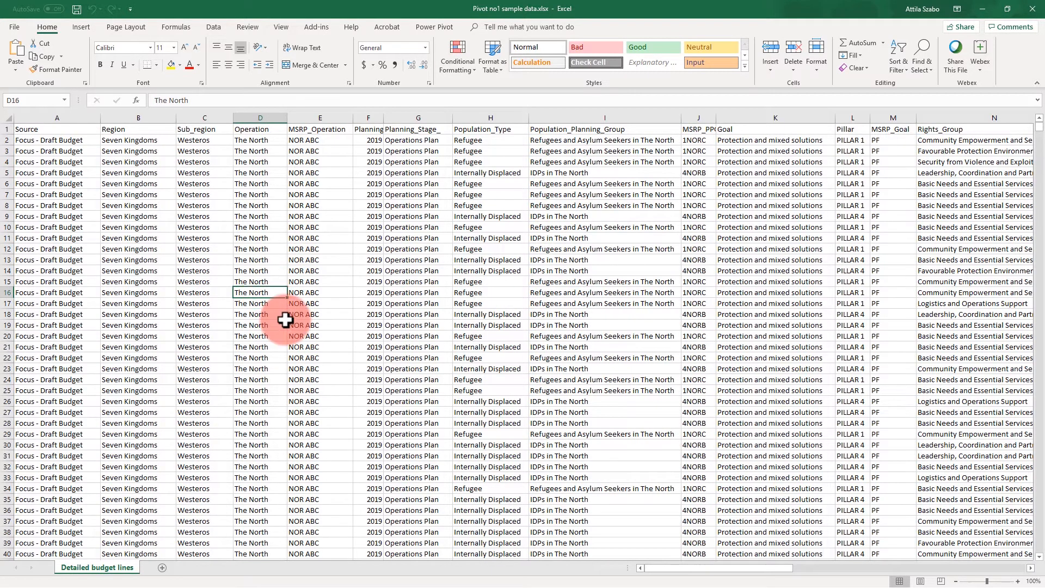
{"action": "left_click", "coordinate": [81, 28]}
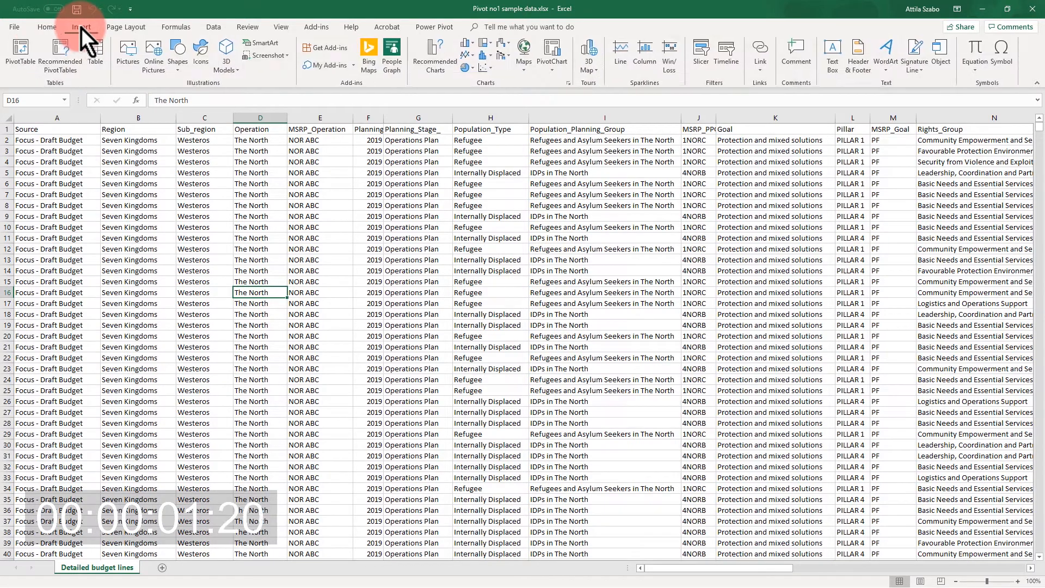
{"action": "left_click", "coordinate": [21, 51]}
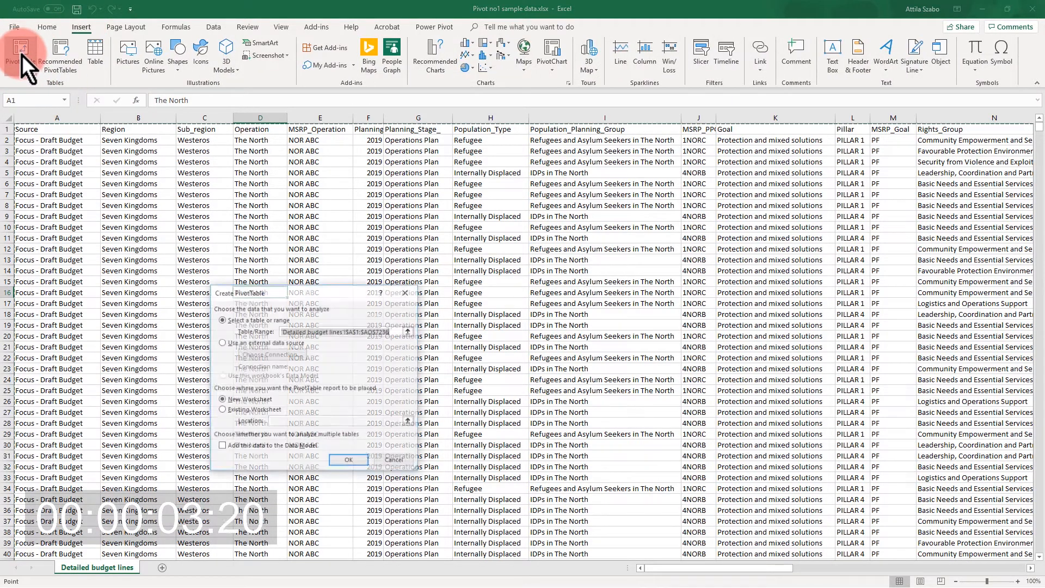
{"action": "left_click", "coordinate": [355, 466]}
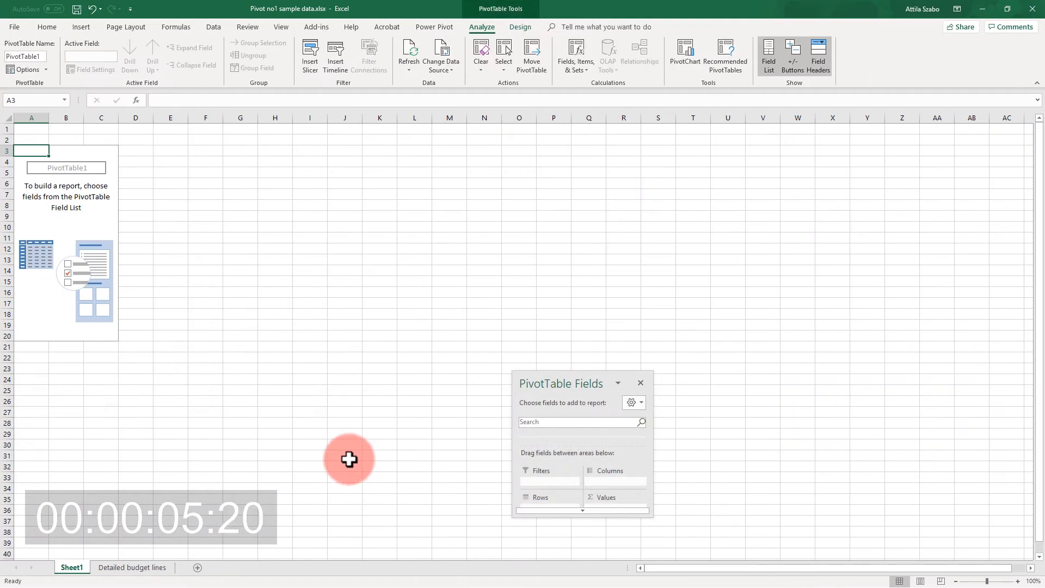
Dock the floating PivotTable Fields pane along the side of the worksheet.
{"action": "left_click_drag", "start_coordinate": [581, 381], "coordinate": [606, 265]}
{"action": "left_click", "coordinate": [583, 240]}
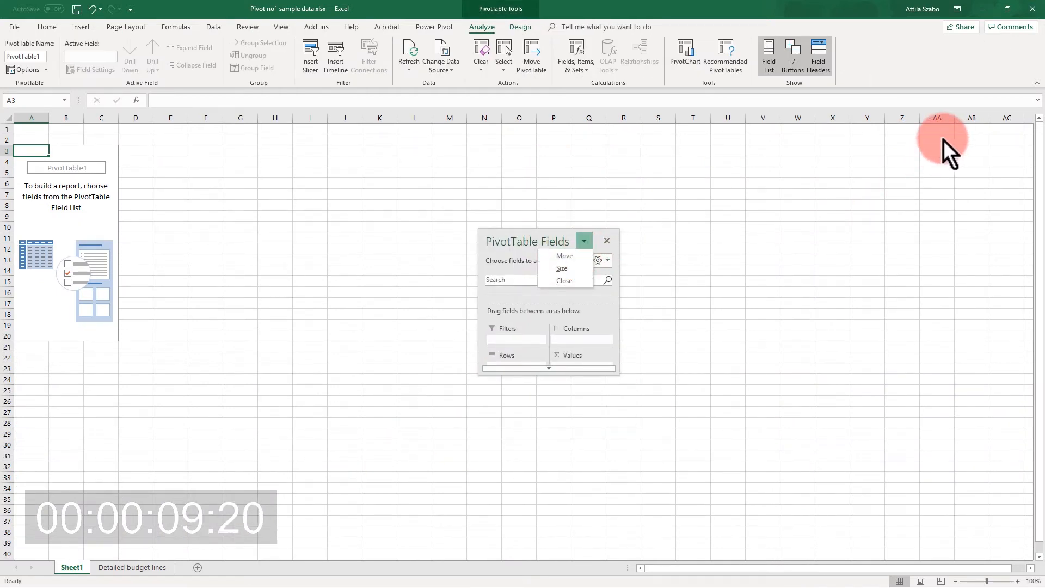
{"action": "left_click", "coordinate": [559, 255]}
{"action": "left_click_drag", "start_coordinate": [584, 265], "coordinate": [1034, 205]}
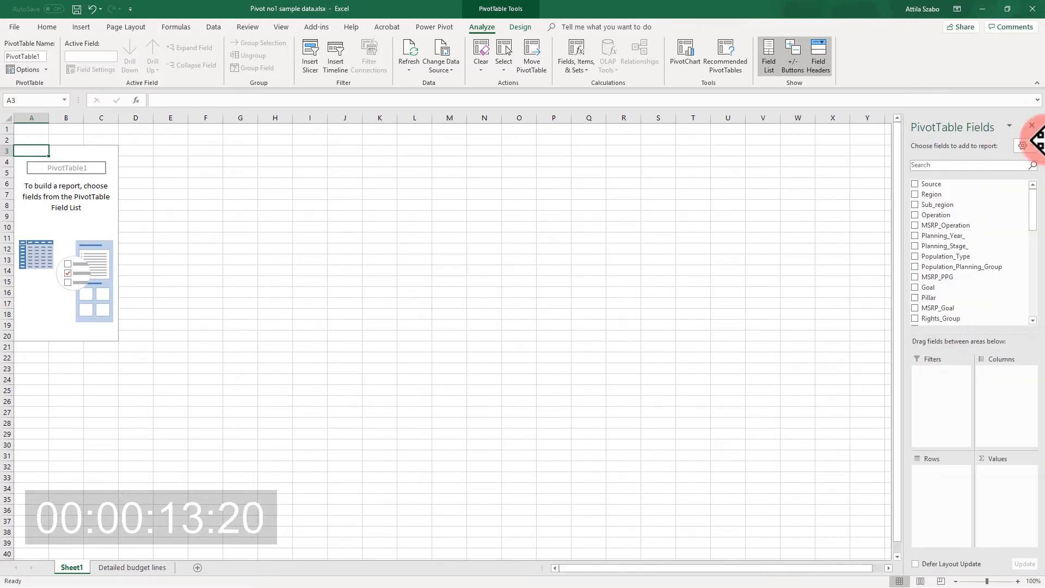
Add the Cost_USD field to the PivotTable's values area.
{"action": "left_click", "coordinate": [1017, 581]}
{"action": "left_click", "coordinate": [1018, 581]}
{"action": "left_click", "coordinate": [1017, 581]}
{"action": "left_click", "coordinate": [1018, 581]}
{"action": "left_click", "coordinate": [90, 238]}
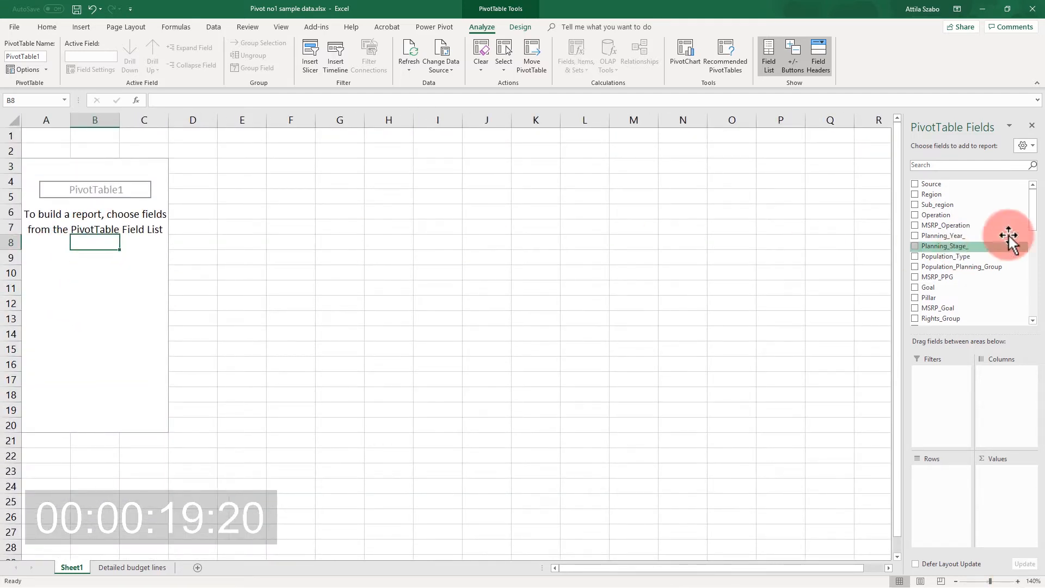
{"action": "left_click_drag", "start_coordinate": [1033, 206], "coordinate": [1036, 303]}
{"action": "left_click_drag", "start_coordinate": [969, 307], "coordinate": [1006, 493]}
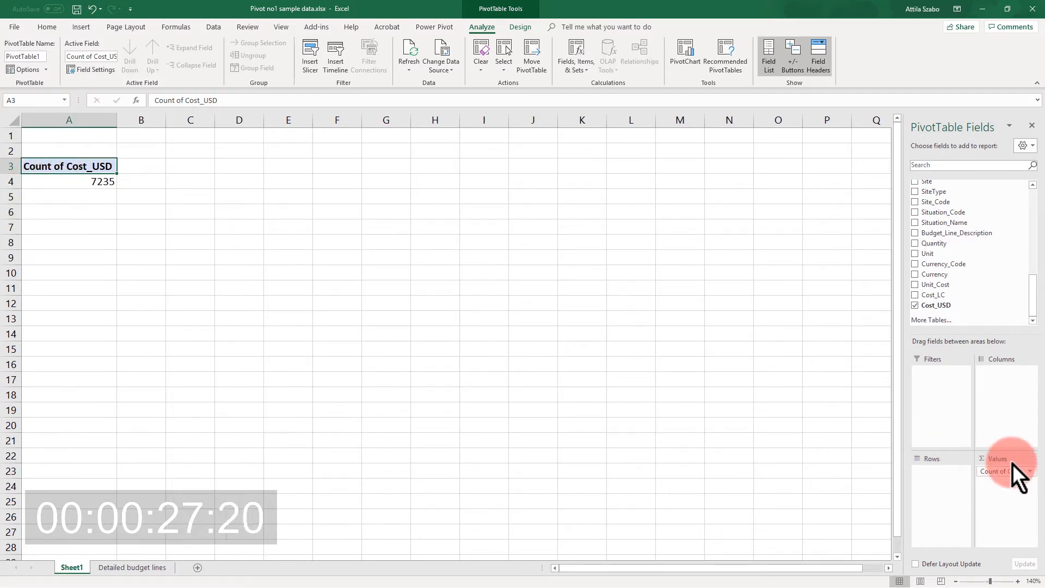
Summarize the Cost_USD value field by Sum and format it as dollar currency with no decimals.
{"action": "left_click", "coordinate": [1005, 472]}
{"action": "left_click", "coordinate": [1007, 446]}
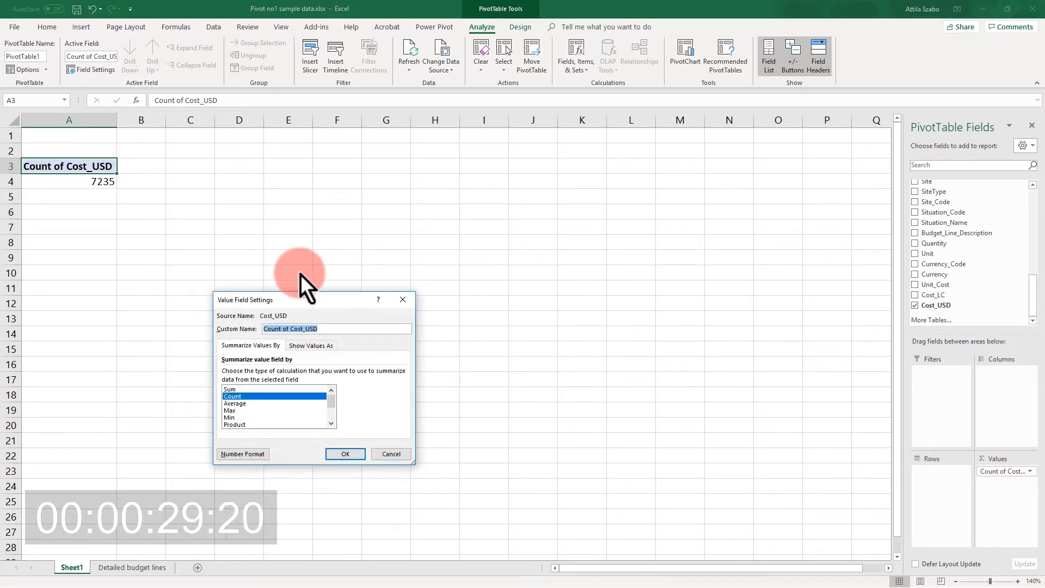
{"action": "left_click", "coordinate": [242, 390]}
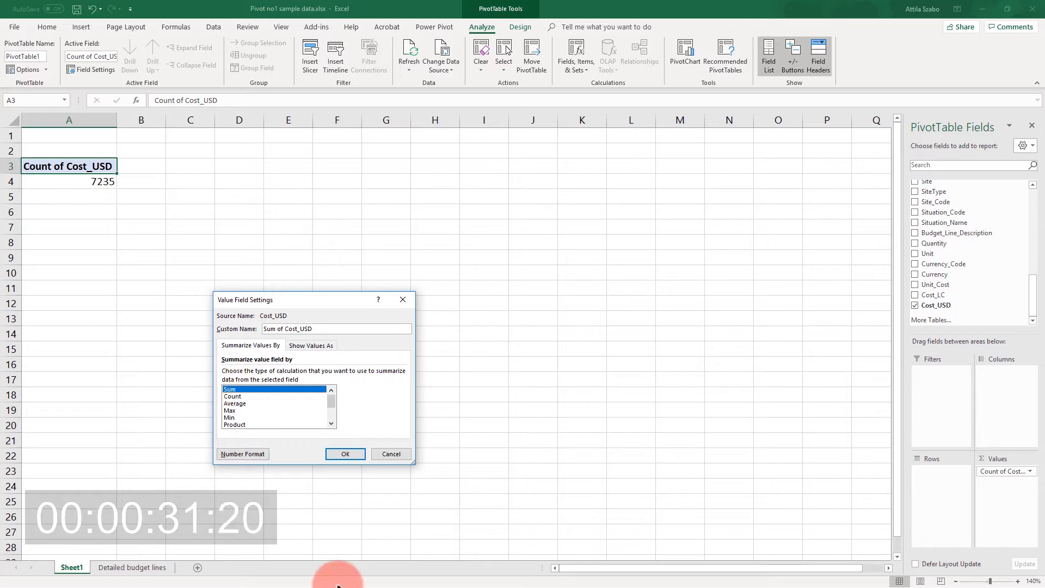
{"action": "left_click", "coordinate": [236, 453]}
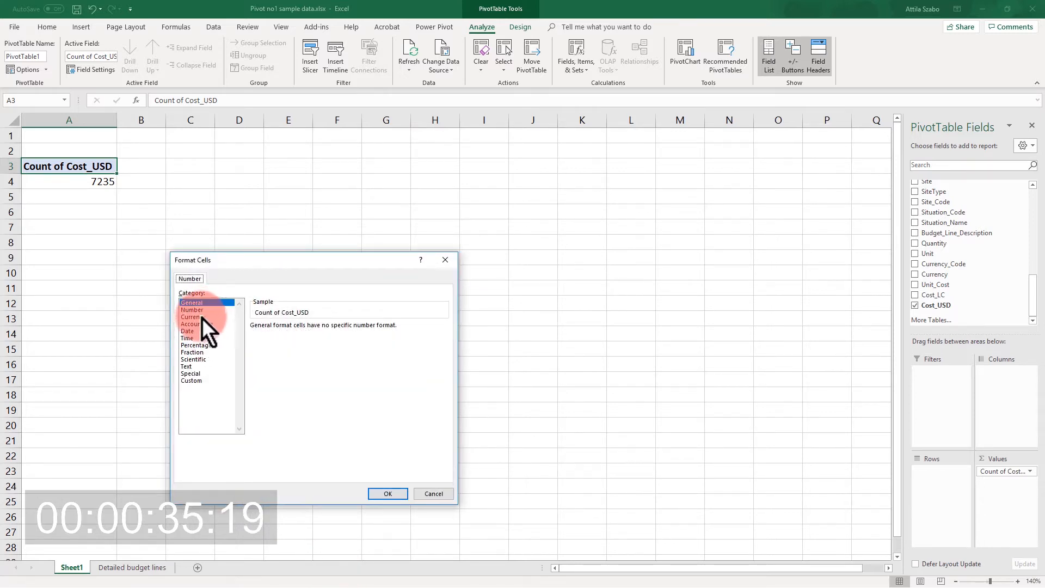
{"action": "left_click", "coordinate": [201, 317]}
{"action": "left_click", "coordinate": [324, 329]}
{"action": "left_click", "coordinate": [324, 330]}
{"action": "left_click", "coordinate": [387, 494]}
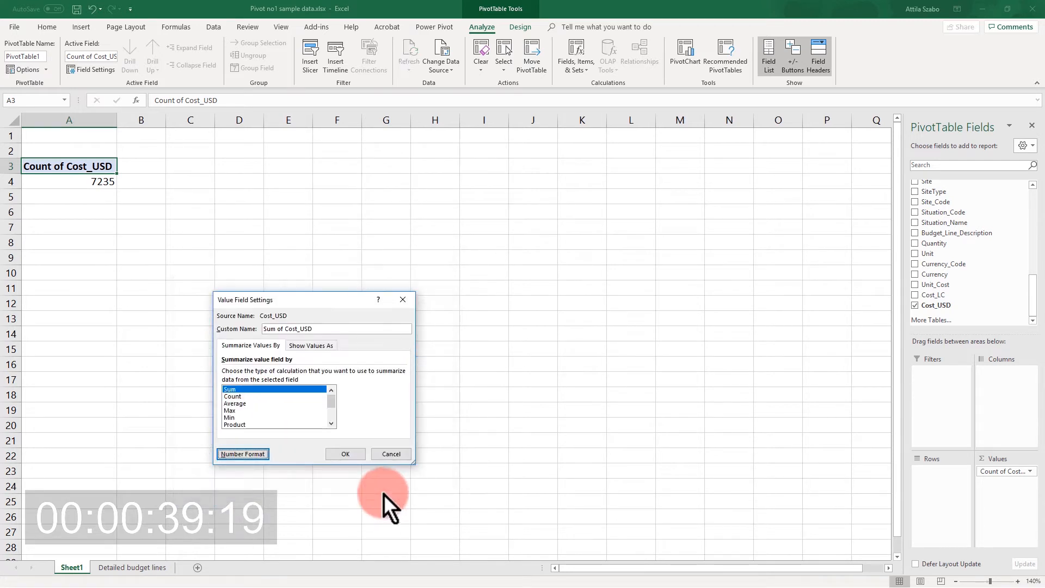
{"action": "left_click", "coordinate": [342, 455]}
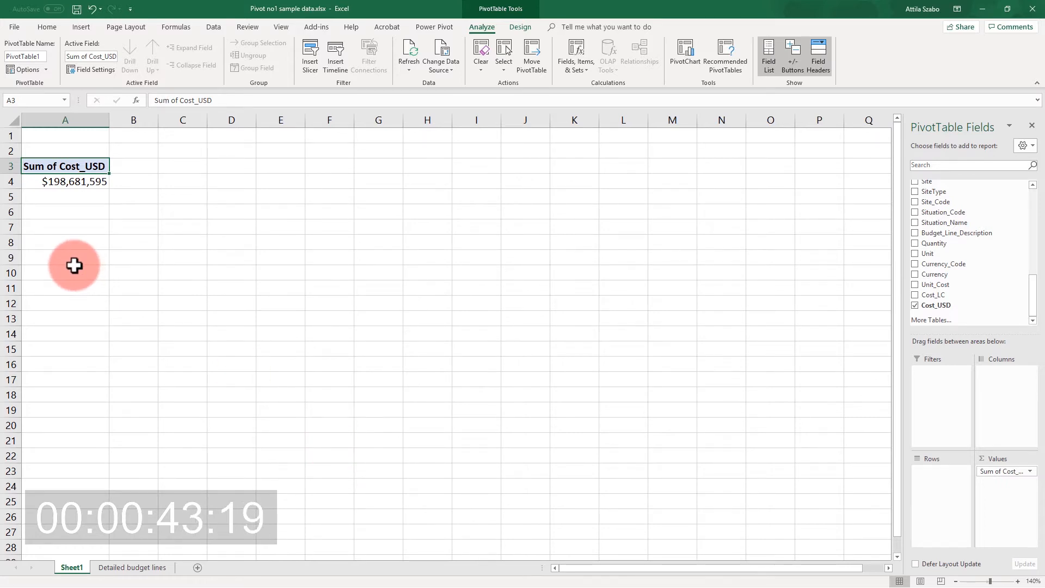
Break the costs down with Budget_Category as rows and Budget_Component as columns.
{"action": "left_click_drag", "start_coordinate": [1030, 291], "coordinate": [1036, 269]}
{"action": "left_click_drag", "start_coordinate": [980, 240], "coordinate": [953, 509]}
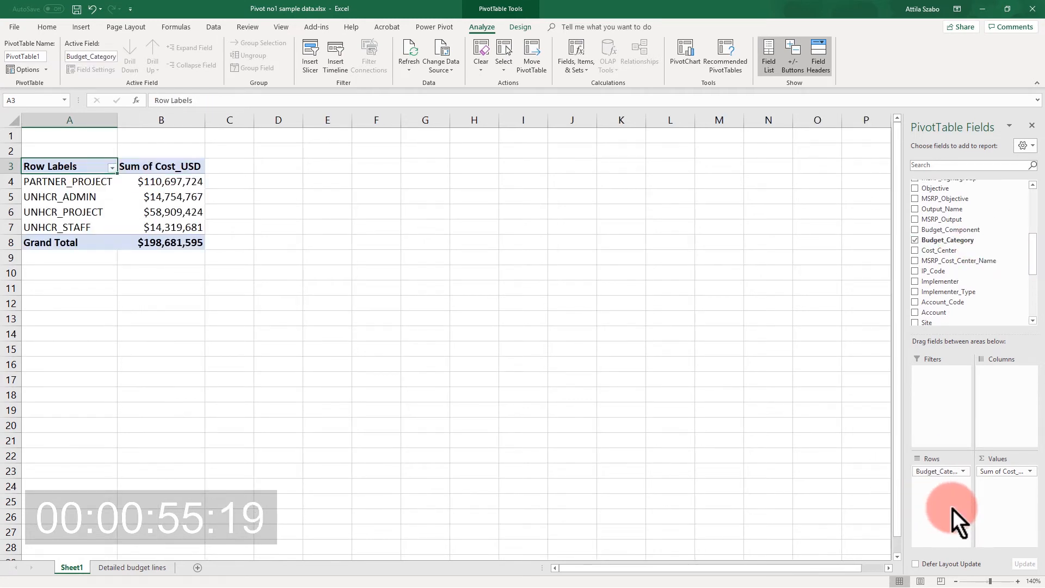
{"action": "left_click_drag", "start_coordinate": [981, 229], "coordinate": [1007, 372]}
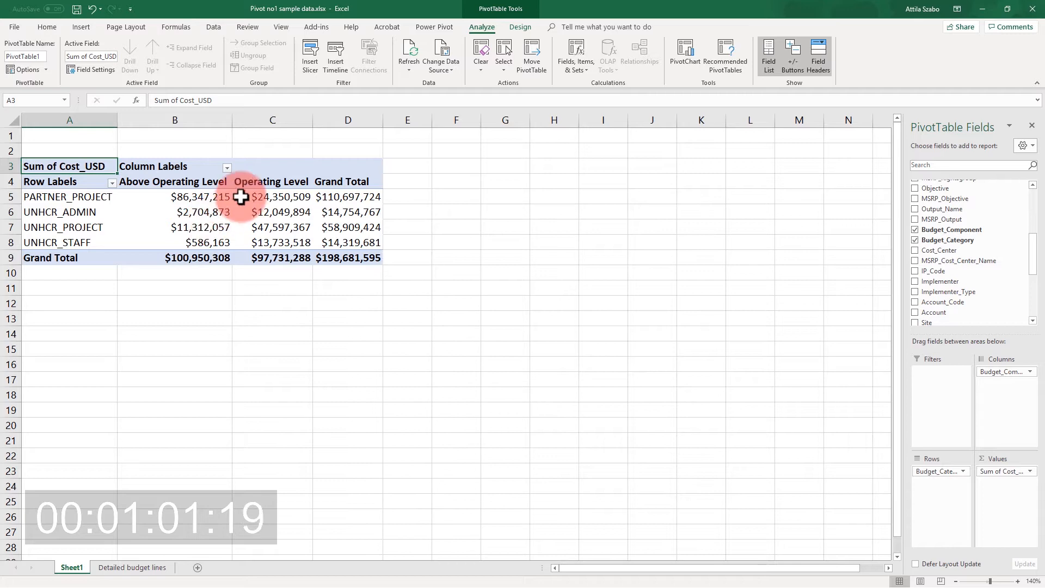
Reorder the pivot items so Operating Level precedes Above Operating Level and UNHCR_PROJECT becomes the first row.
{"action": "left_click", "coordinate": [267, 183]}
{"action": "left_click_drag", "start_coordinate": [292, 175], "coordinate": [131, 171]}
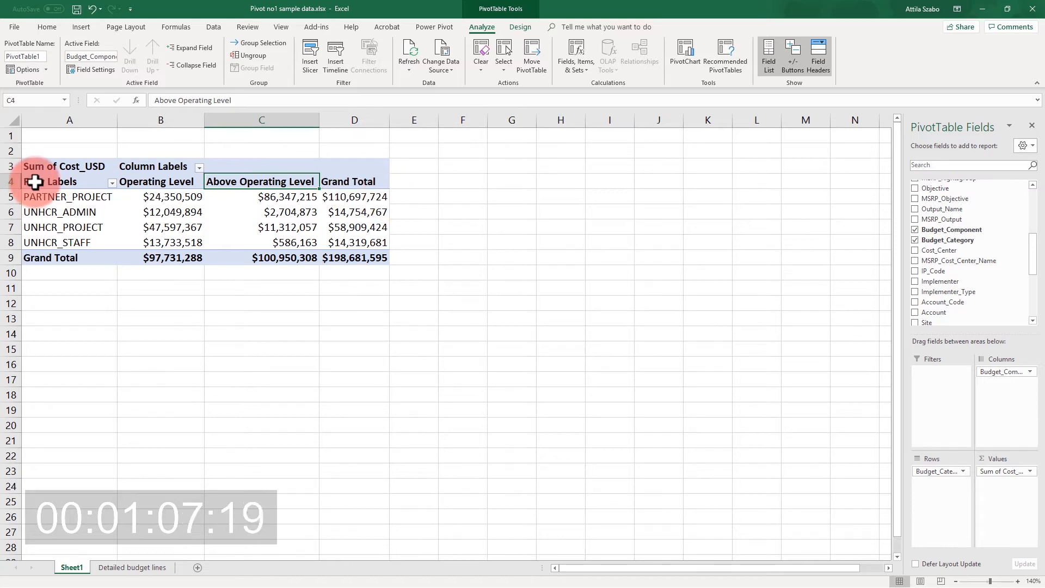
{"action": "left_click", "coordinate": [97, 213]}
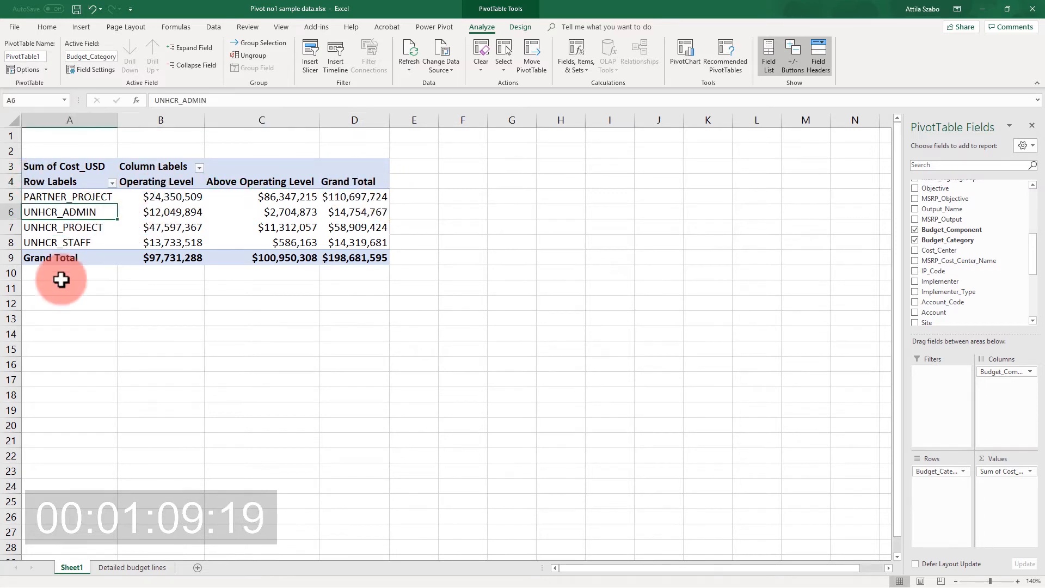
{"action": "left_click", "coordinate": [91, 224]}
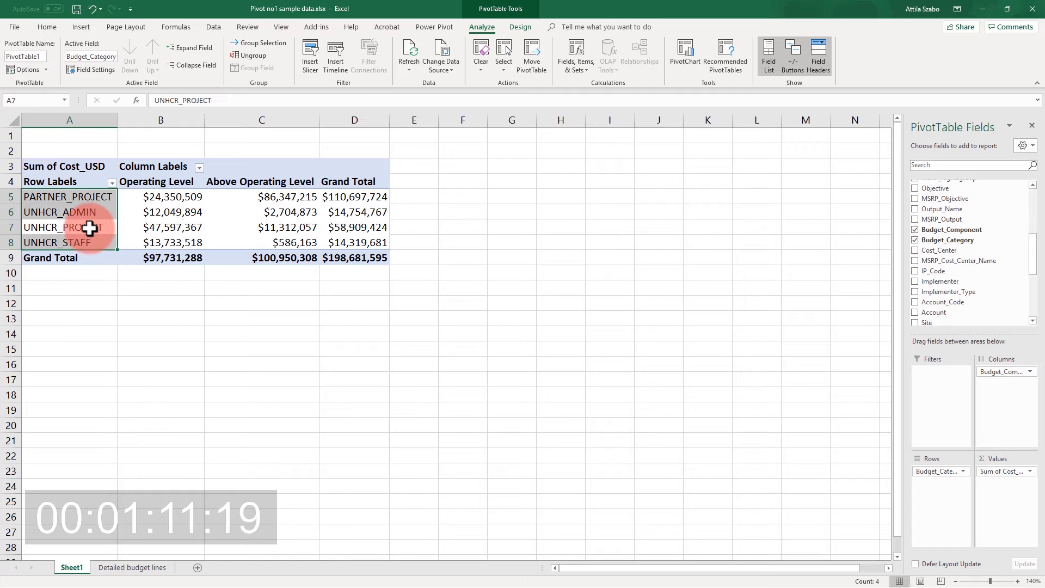
{"action": "left_click", "coordinate": [89, 228]}
{"action": "left_click_drag", "start_coordinate": [106, 218], "coordinate": [49, 188]}
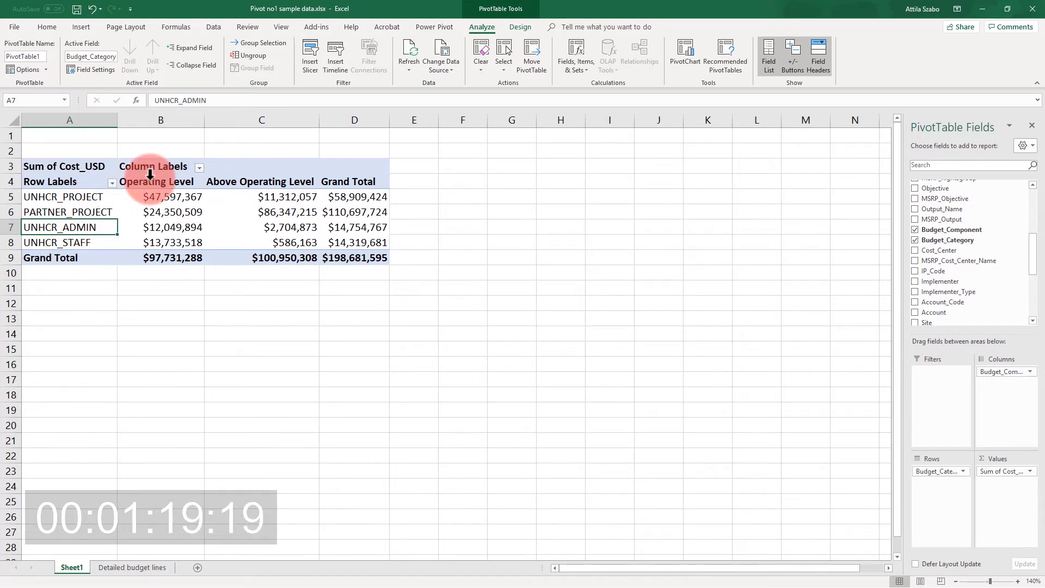
Group UNHCR_PROJECT with PARTNER_PROJECT, and UNHCR_ADMIN with UNHCR_STAFF, in the pivot rows.
{"action": "mouse_move", "coordinate": [86, 200]}
{"action": "left_mouse_down"}
{"action": "mouse_move", "coordinate": [89, 239]}
{"action": "mouse_move", "coordinate": [89, 212]}
{"action": "left_mouse_up"}
{"action": "right_click", "coordinate": [92, 213]}
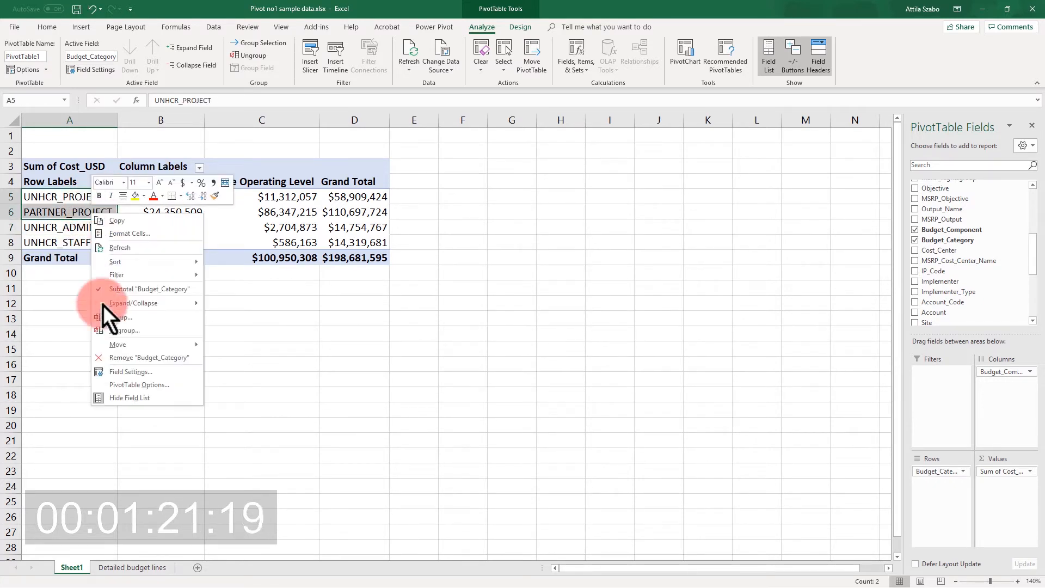
{"action": "left_click", "coordinate": [124, 315]}
{"action": "left_click_drag", "start_coordinate": [79, 249], "coordinate": [84, 273]}
{"action": "right_click", "coordinate": [84, 274]}
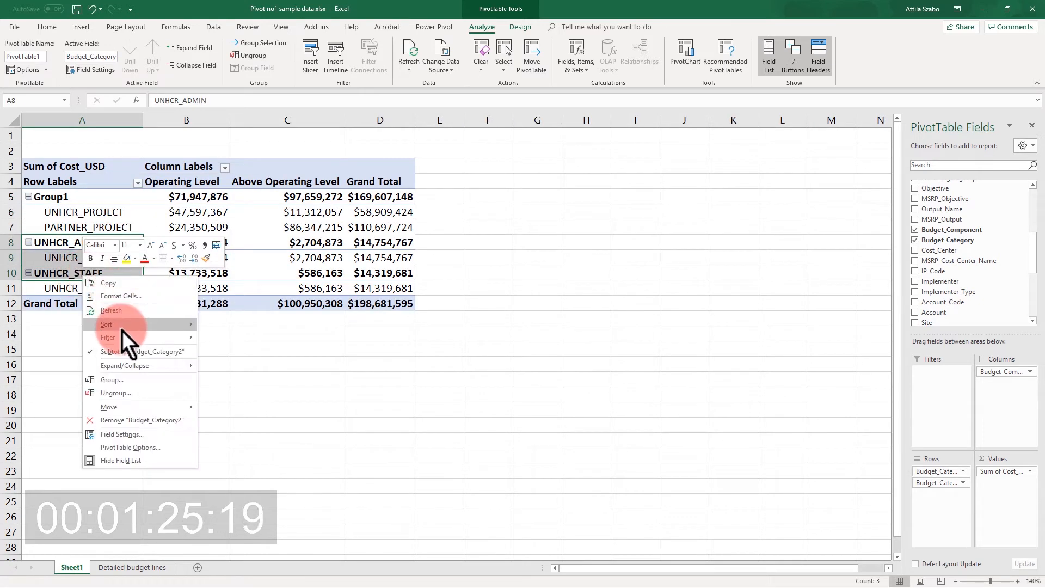
{"action": "left_click", "coordinate": [131, 379]}
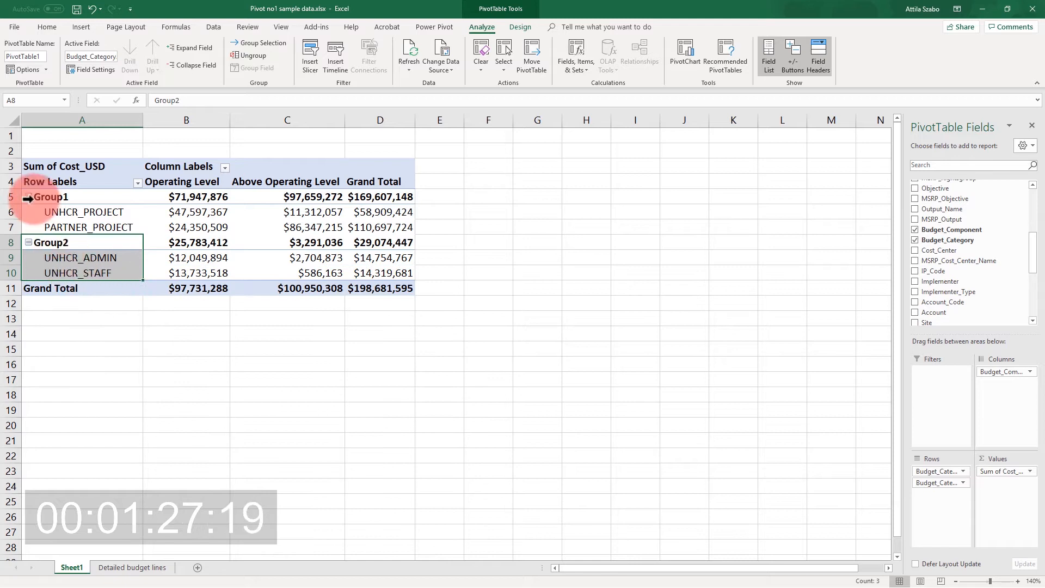
Rename the two row groups as "Direct costs" and "InDirect costs" and collapse both.
{"action": "left_click", "coordinate": [61, 201]}
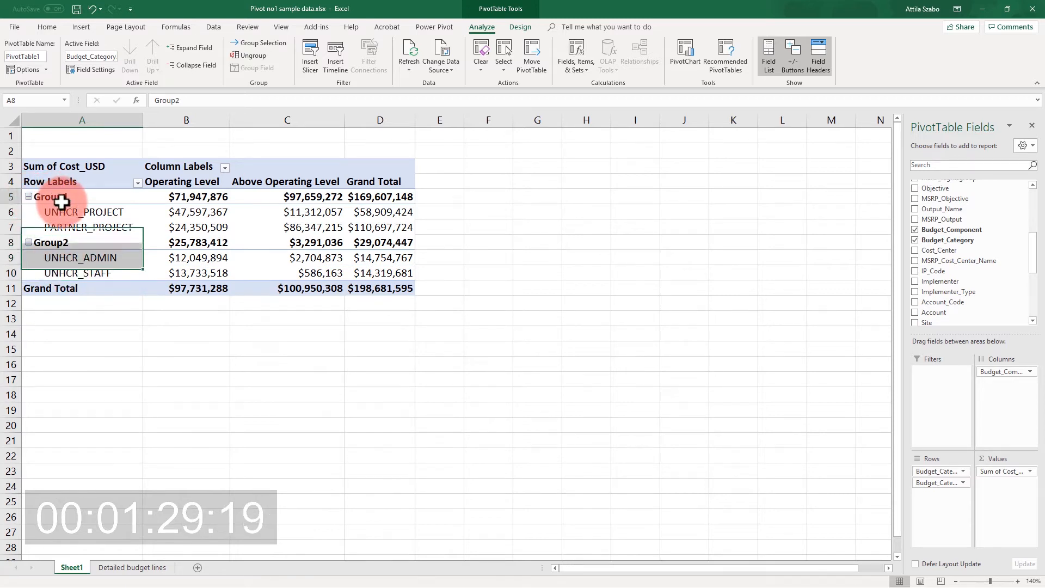
{"action": "type", "text": "Direct co"}
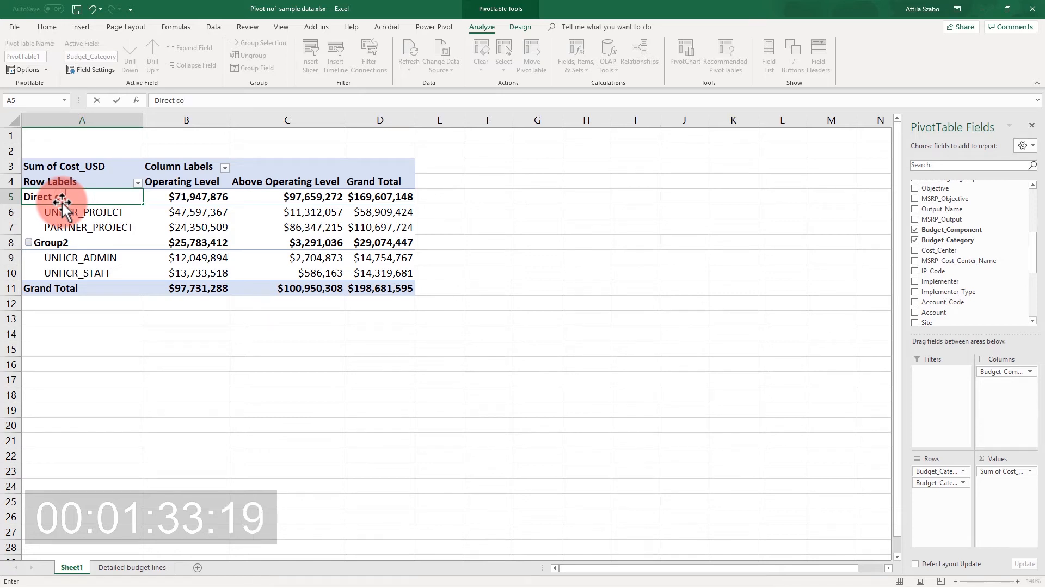
{"action": "type", "text": "sts"}
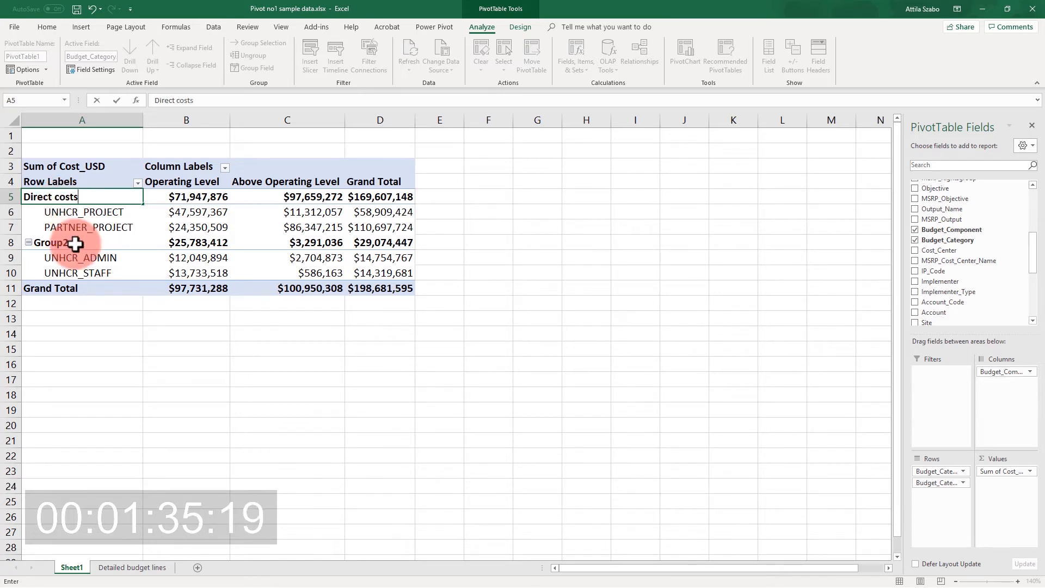
{"action": "left_click", "coordinate": [74, 242]}
{"action": "type", "text": "In"}
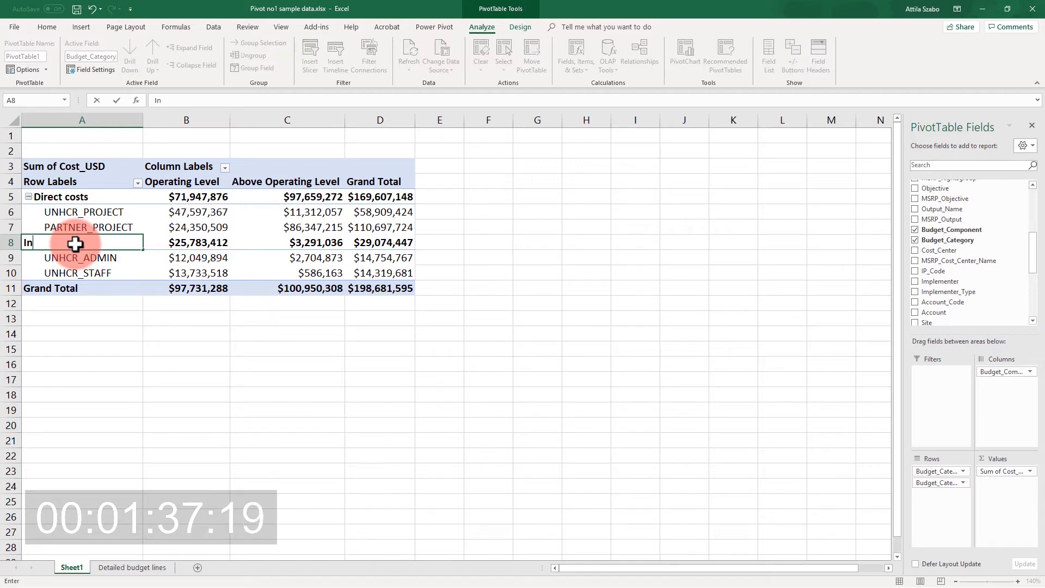
{"action": "type", "text": "Direct costs"}
{"action": "key", "text": "Return"}
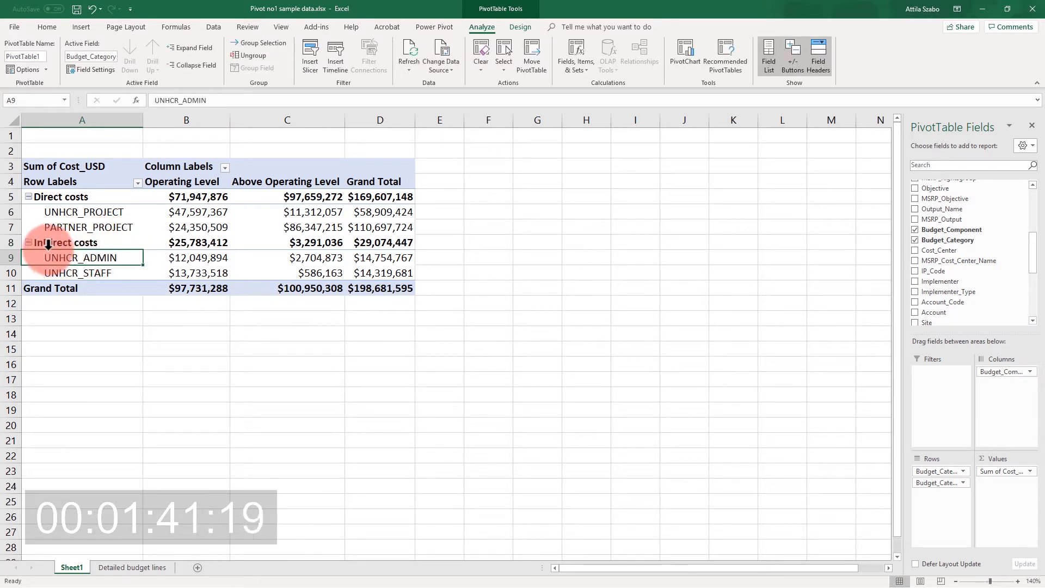
{"action": "left_click", "coordinate": [28, 196]}
{"action": "left_click", "coordinate": [28, 212]}
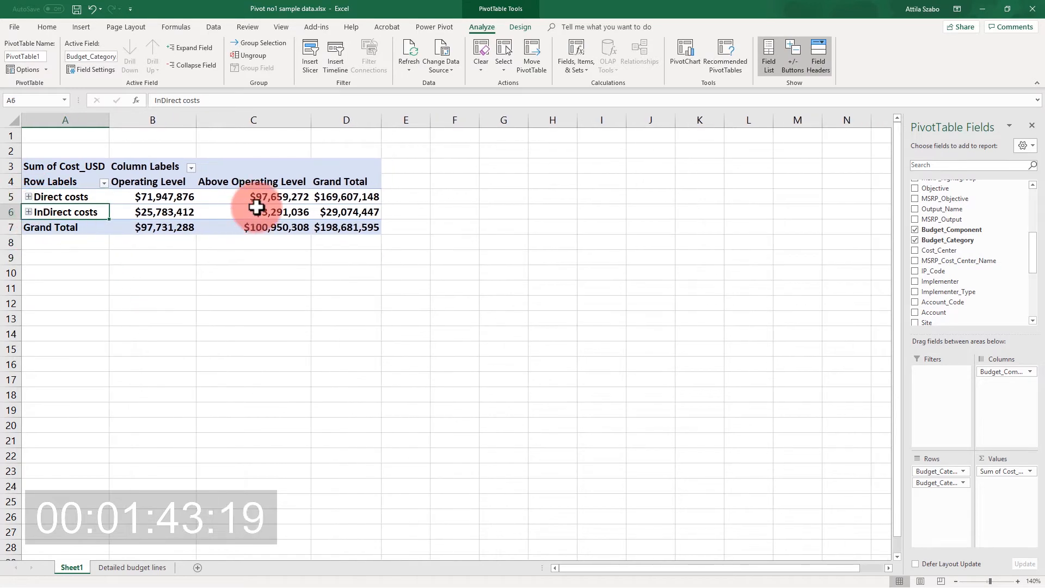
Rename the Operating Level and Above Operating Level headings as "OL in $" and "AOL in $", and fit column C's width.
{"action": "left_click", "coordinate": [164, 184]}
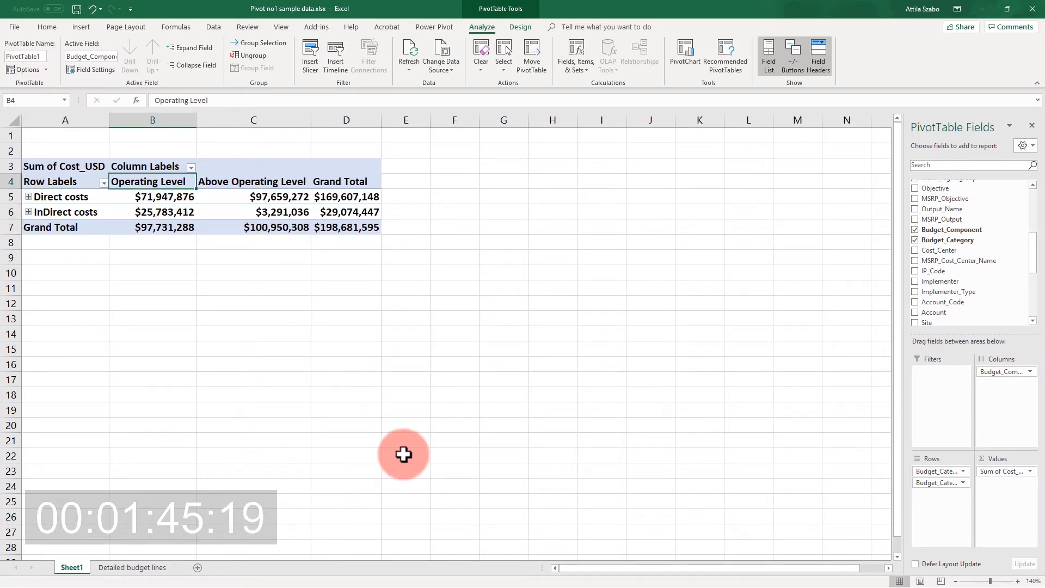
{"action": "type", "text": "OL in $"}
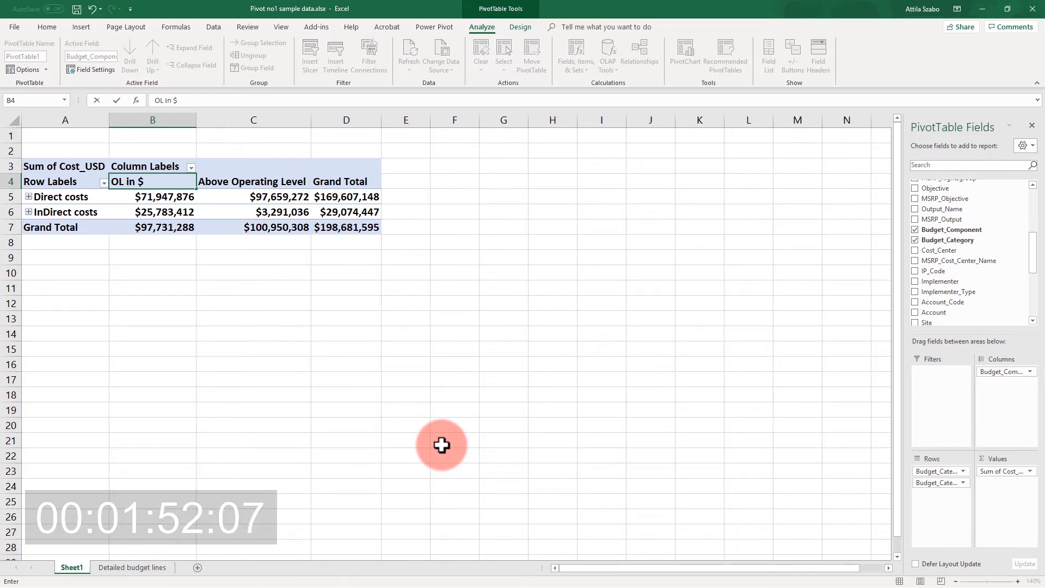
{"action": "key", "text": "Tab"}
{"action": "type", "text": "O"}
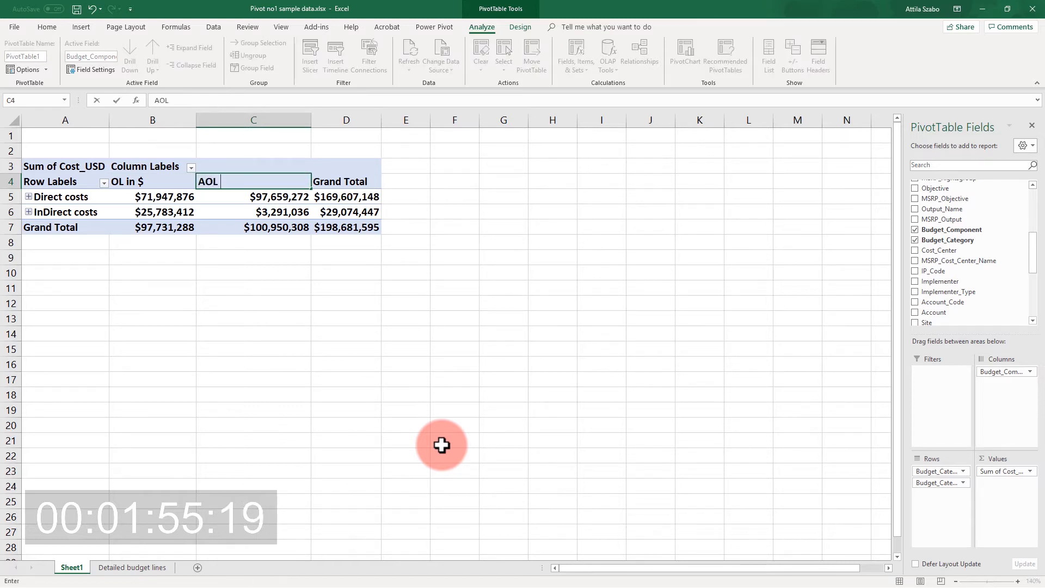
{"action": "type", "text": "OL in $"}
{"action": "key", "text": "Return"}
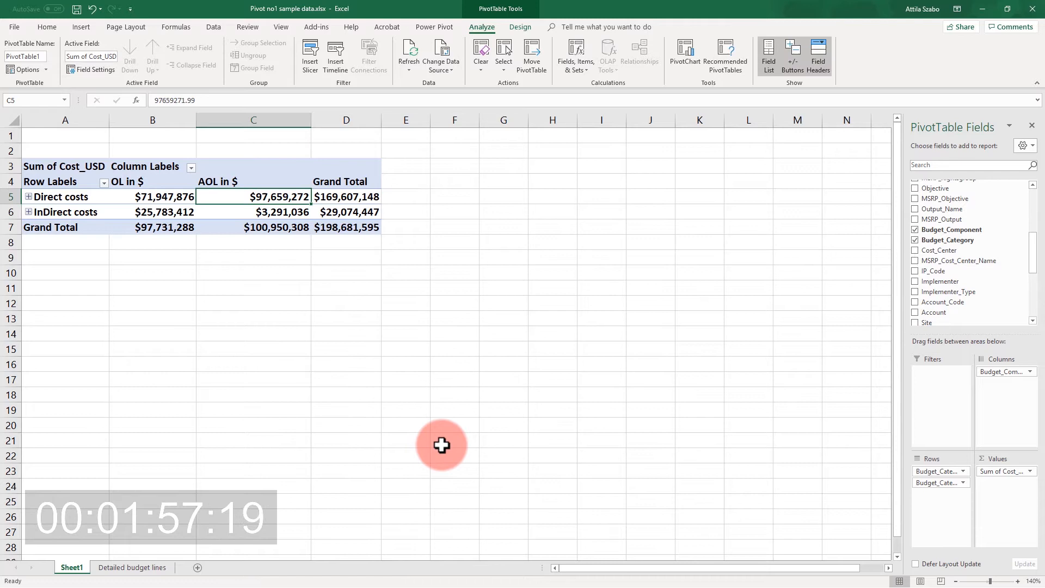
{"action": "double_click", "coordinate": [311, 120]}
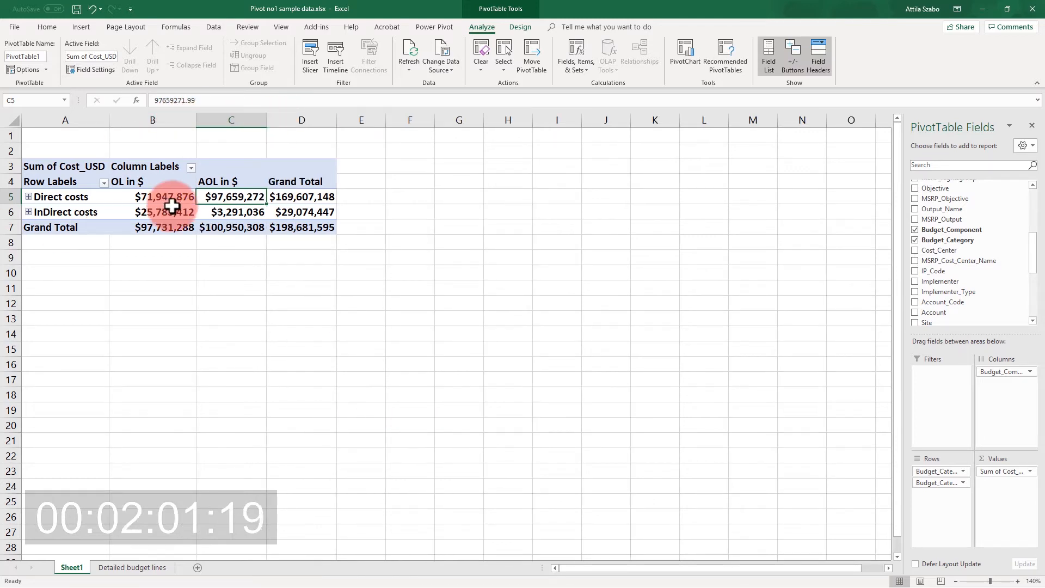
Blank out the PivotTable's "Sum of Cost_USD", "Column Labels" and "Row Labels" captions.
{"action": "left_click", "coordinate": [83, 166]}
{"action": "key", "text": "BackSpace"}
{"action": "left_click", "coordinate": [163, 168]}
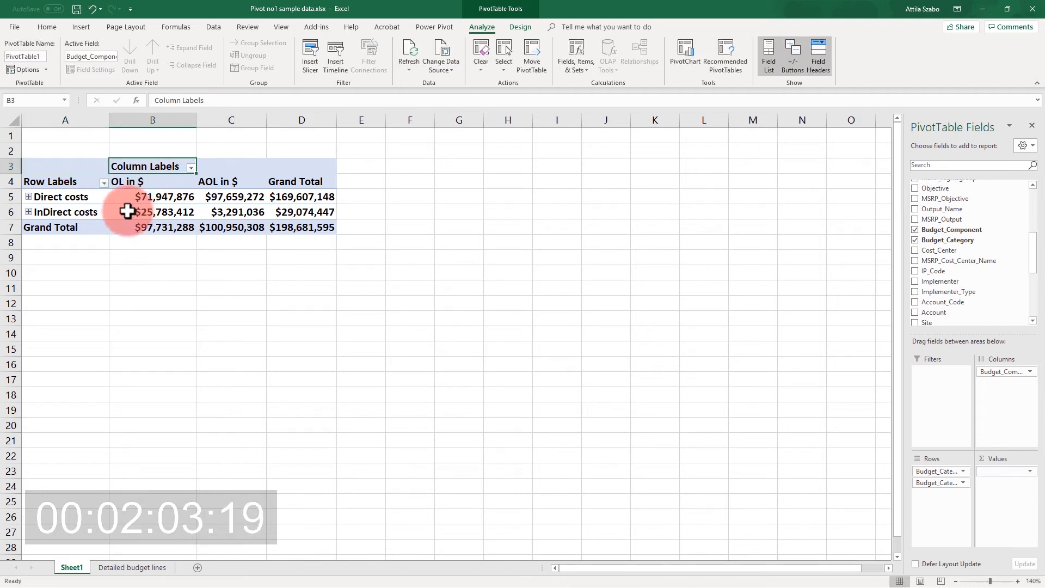
{"action": "key", "text": "BackSpace"}
{"action": "left_click", "coordinate": [58, 182]}
{"action": "key", "text": "BackSpace"}
{"action": "left_click", "coordinate": [193, 281]}
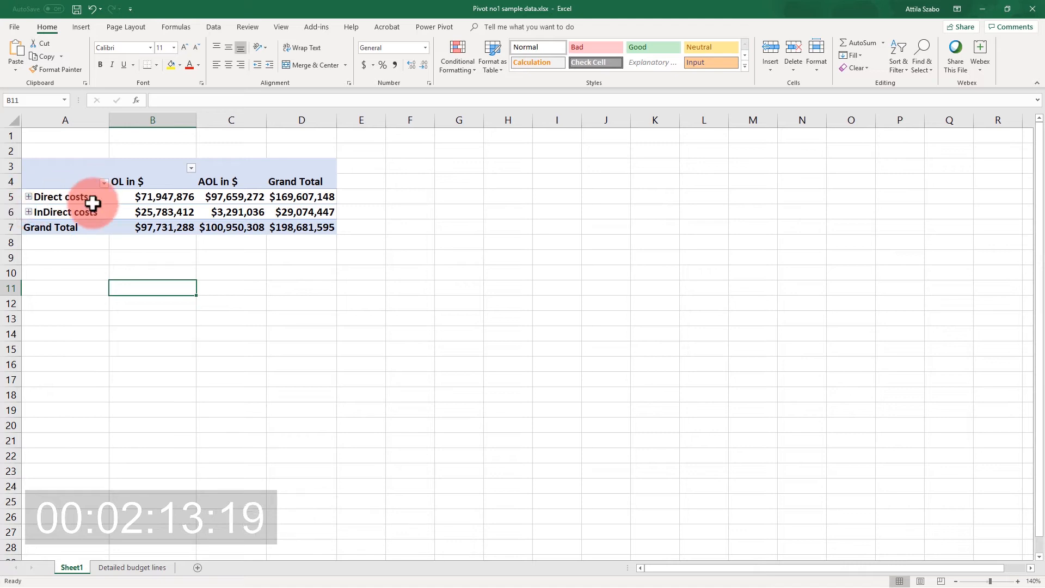
Add Cost_USD to the PivotTable's values a second time.
{"action": "left_click", "coordinate": [177, 198]}
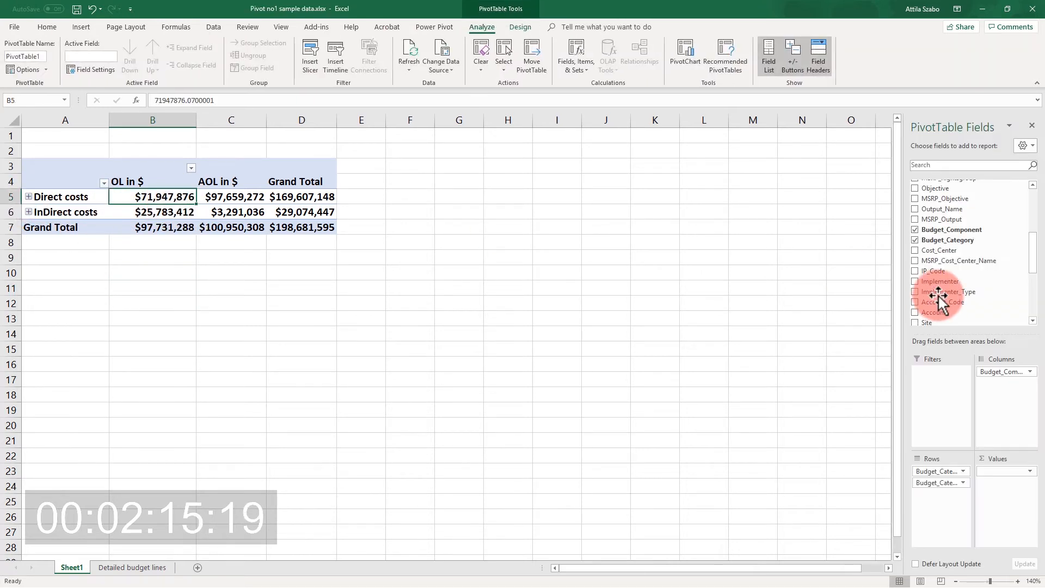
{"action": "left_click_drag", "start_coordinate": [1033, 240], "coordinate": [1034, 303]}
{"action": "left_click_drag", "start_coordinate": [960, 297], "coordinate": [1014, 506]}
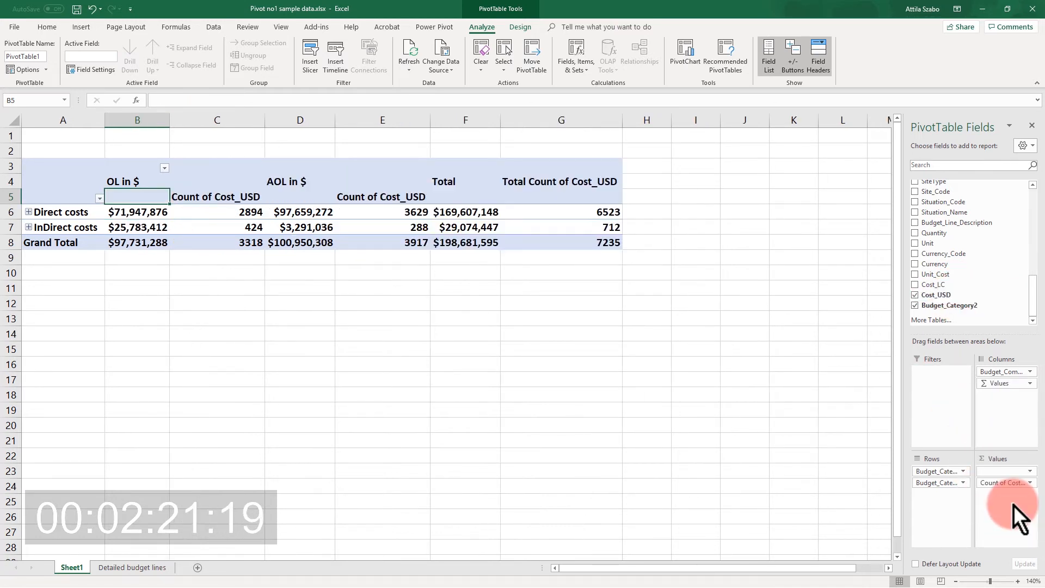
Summarize the second Cost_USD value field by Sum and show its values as % of Row Total.
{"action": "left_click", "coordinate": [1004, 483]}
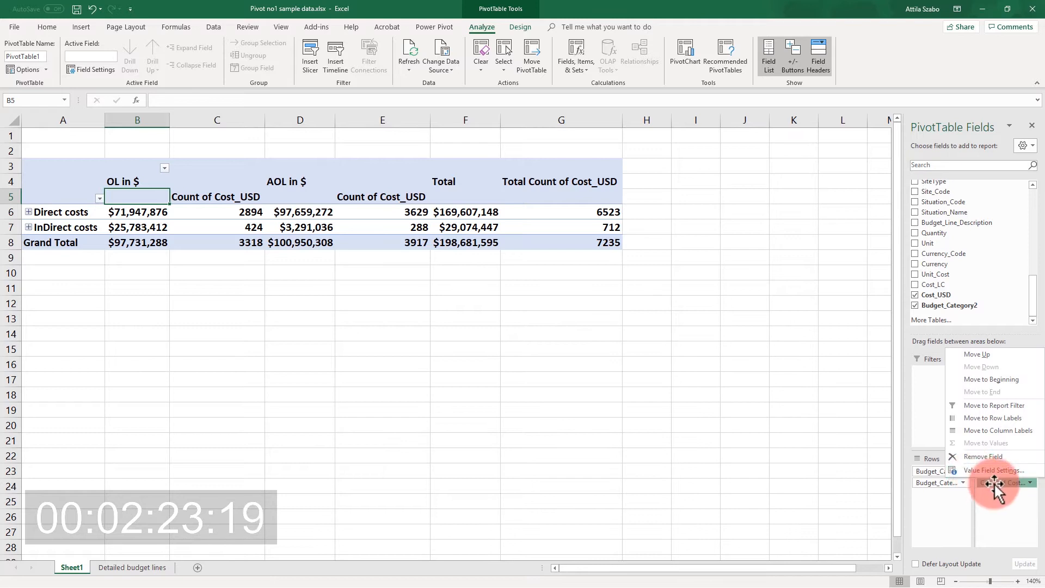
{"action": "left_click", "coordinate": [1014, 471]}
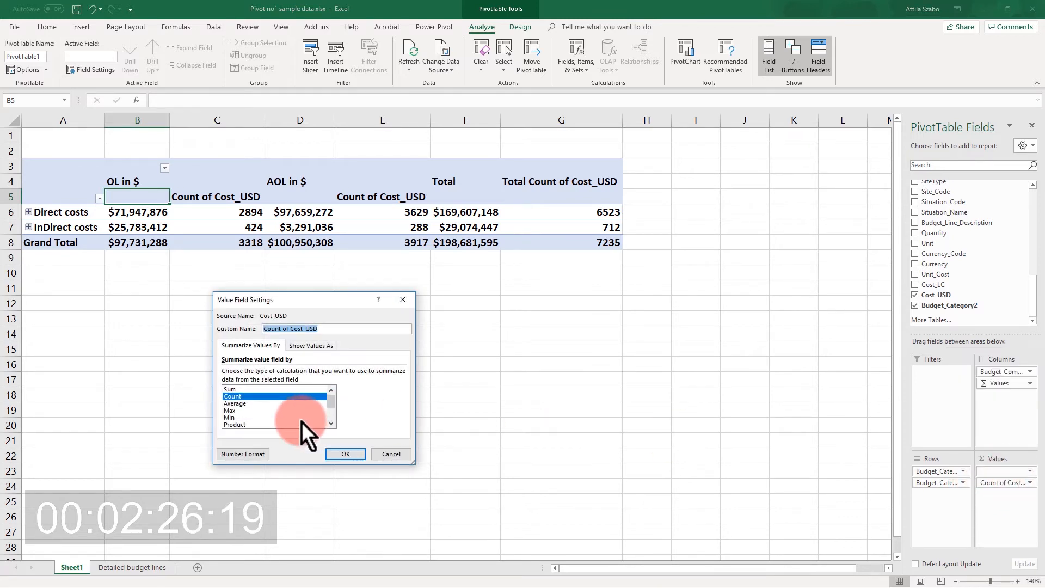
{"action": "left_click", "coordinate": [245, 389]}
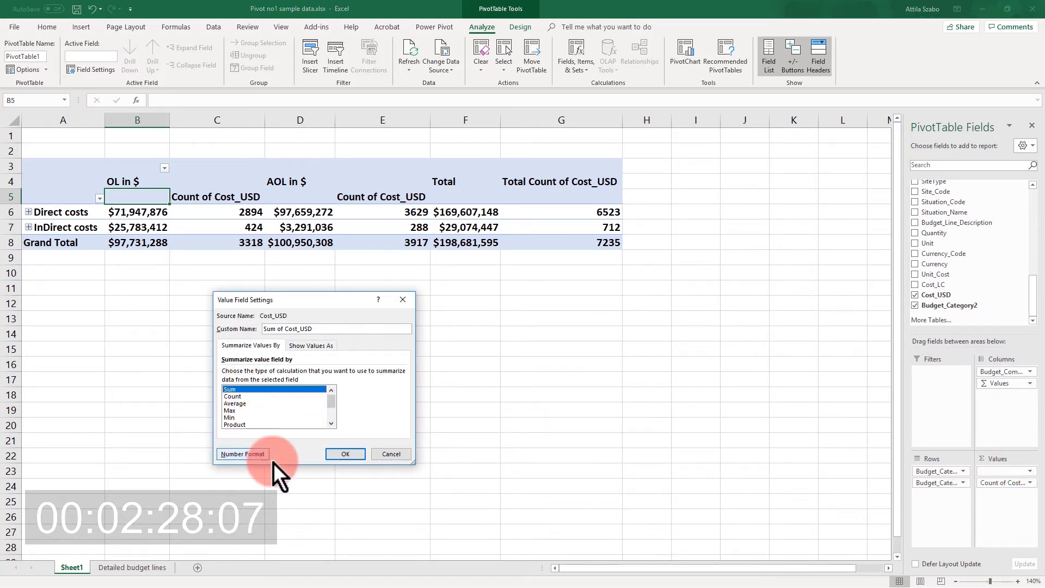
{"action": "left_click", "coordinate": [320, 345]}
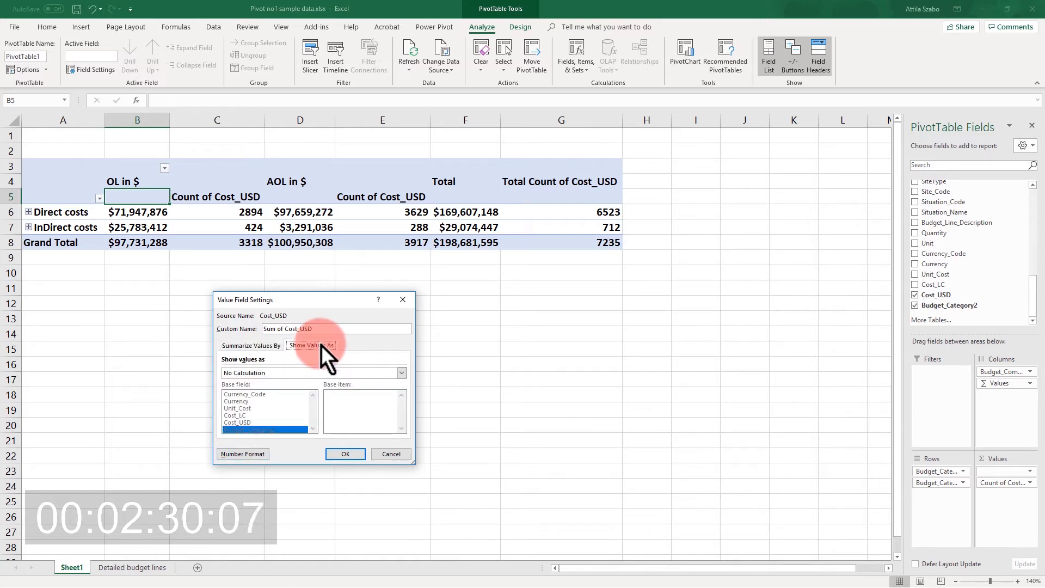
{"action": "left_click", "coordinate": [266, 375]}
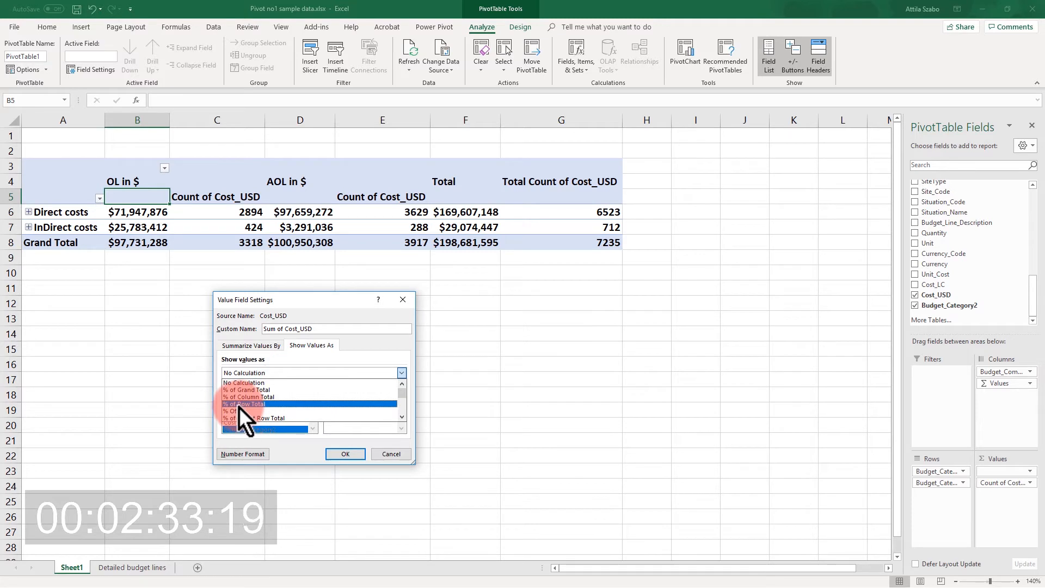
{"action": "left_click", "coordinate": [263, 403]}
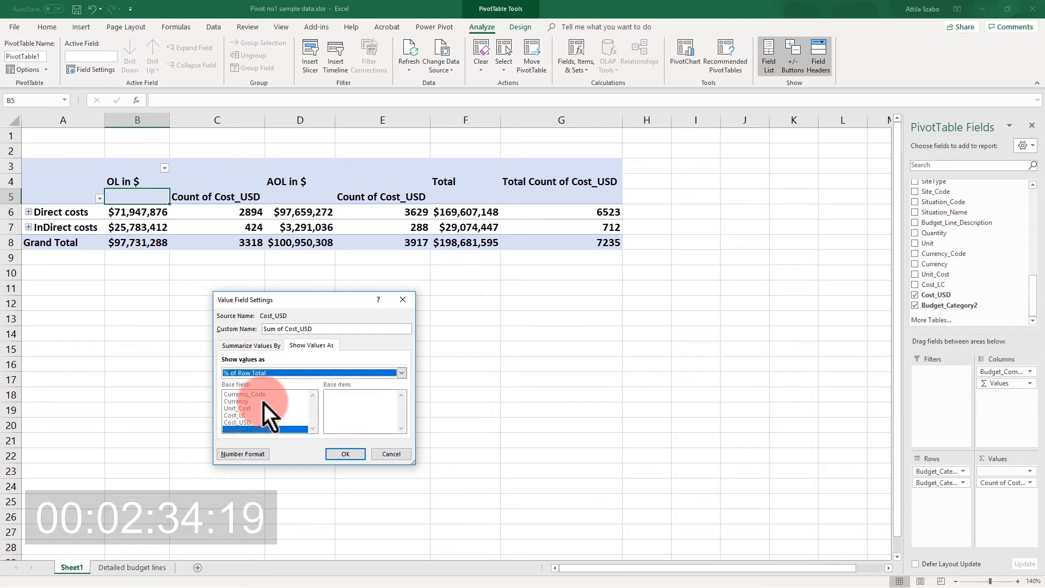
{"action": "left_click", "coordinate": [359, 453]}
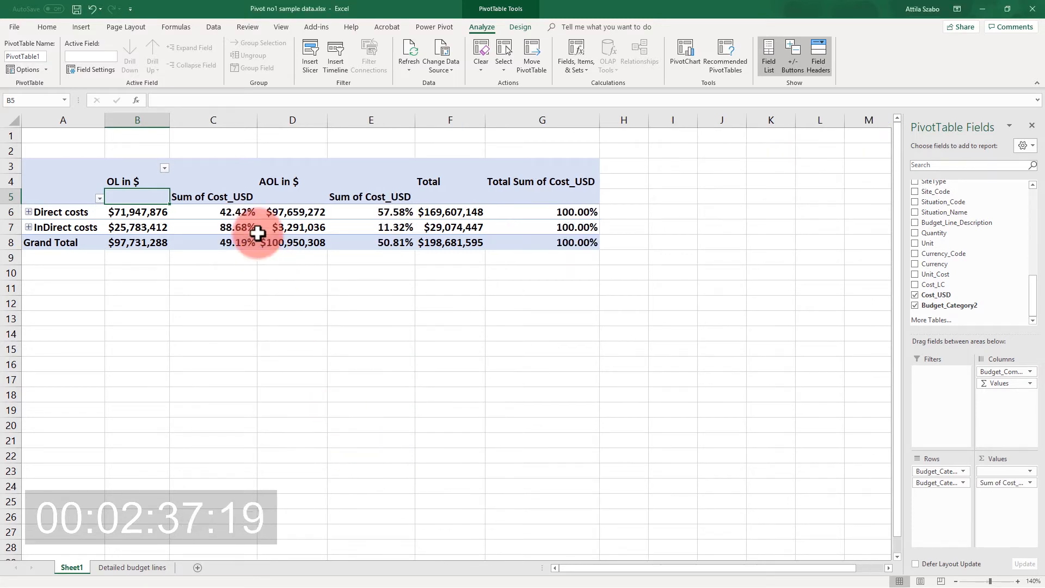
Format the second Cost_USD value field as Percentage with 0 decimal places.
{"action": "left_click", "coordinate": [225, 198]}
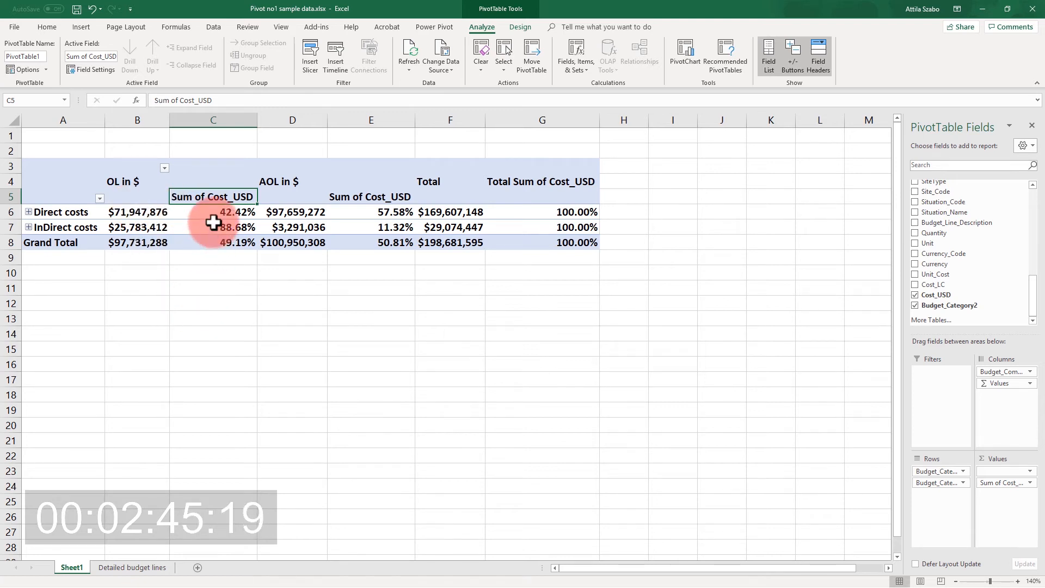
{"action": "left_click", "coordinate": [1028, 490]}
{"action": "left_click", "coordinate": [980, 502]}
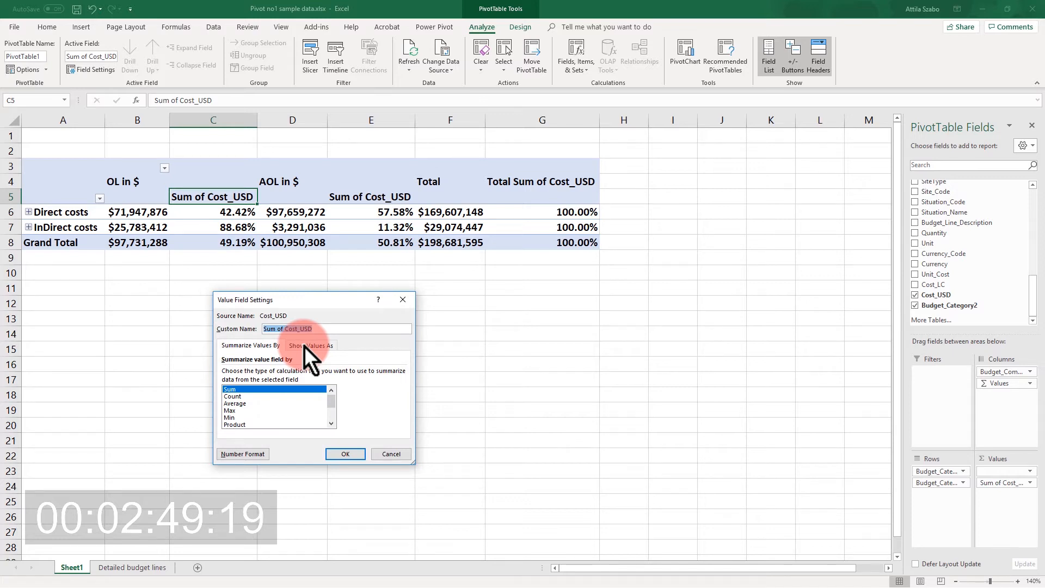
{"action": "left_click", "coordinate": [263, 458]}
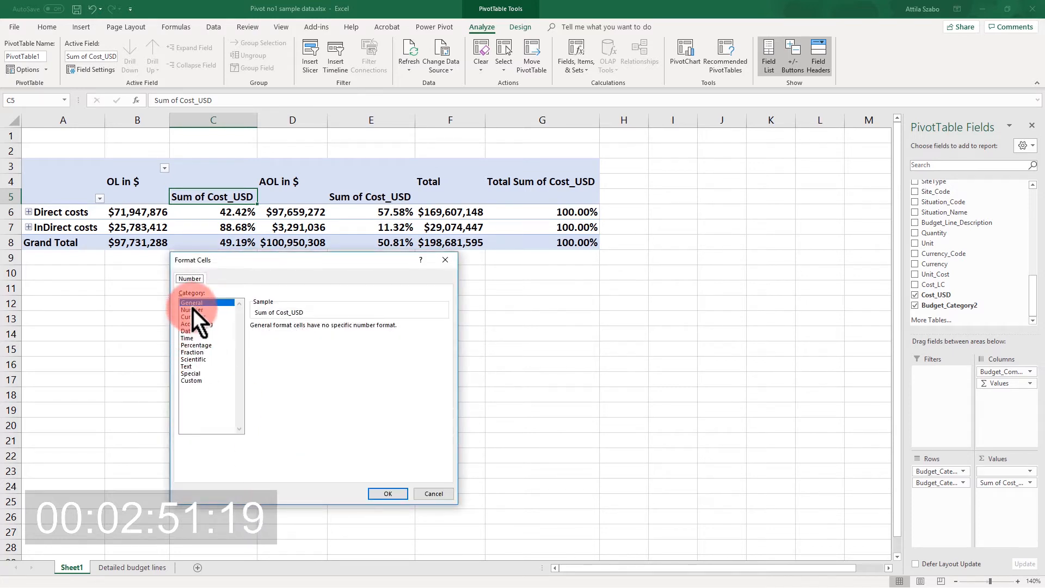
{"action": "left_click", "coordinate": [215, 345]}
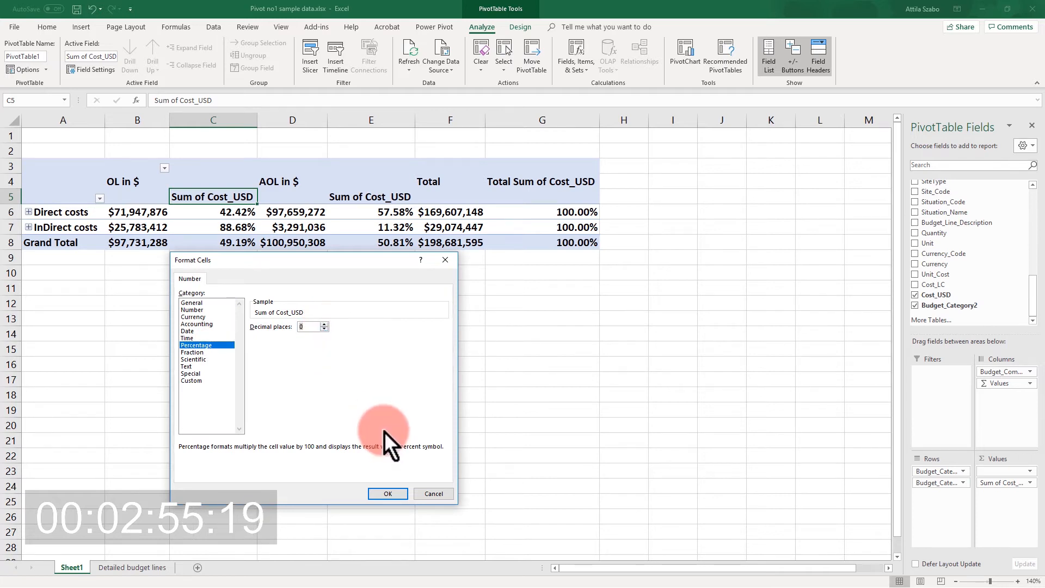
{"action": "left_click", "coordinate": [388, 494]}
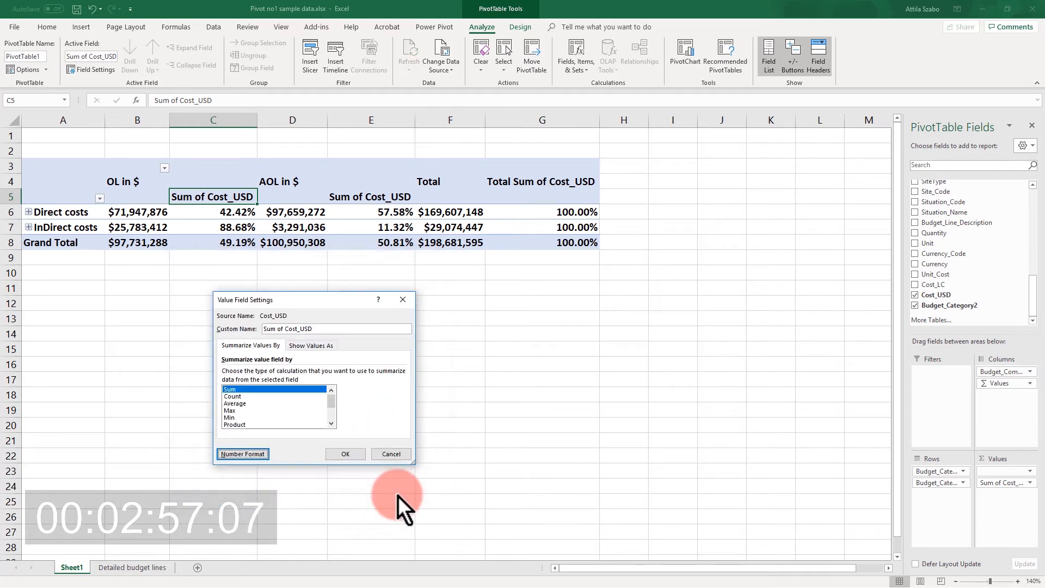
{"action": "left_click", "coordinate": [358, 455]}
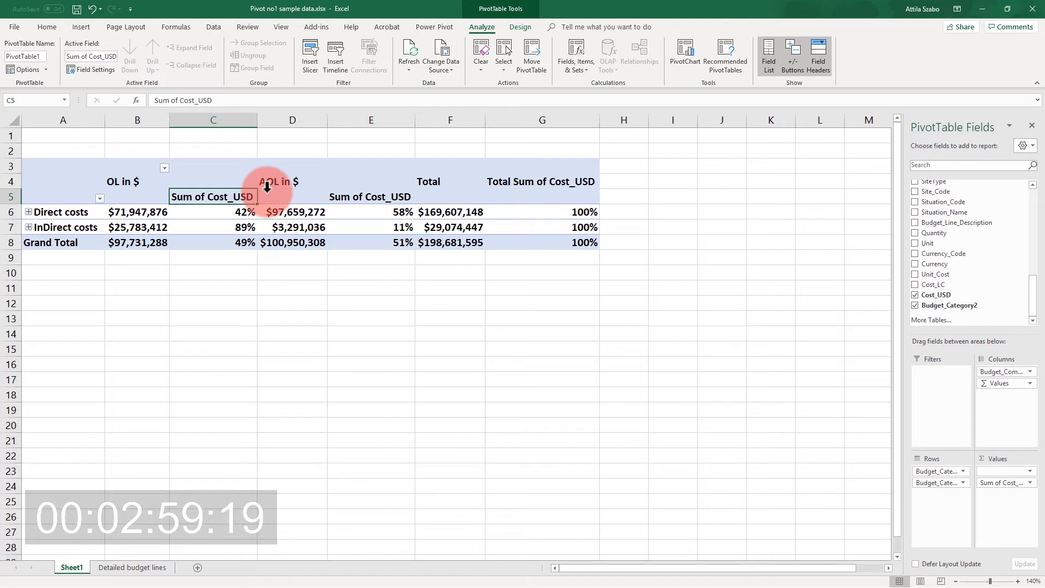
Rename the percentage value field as "%" and fit the widths of columns C, E and G to their contents.
{"action": "type", "text": "%"}
{"action": "key", "text": "Return"}
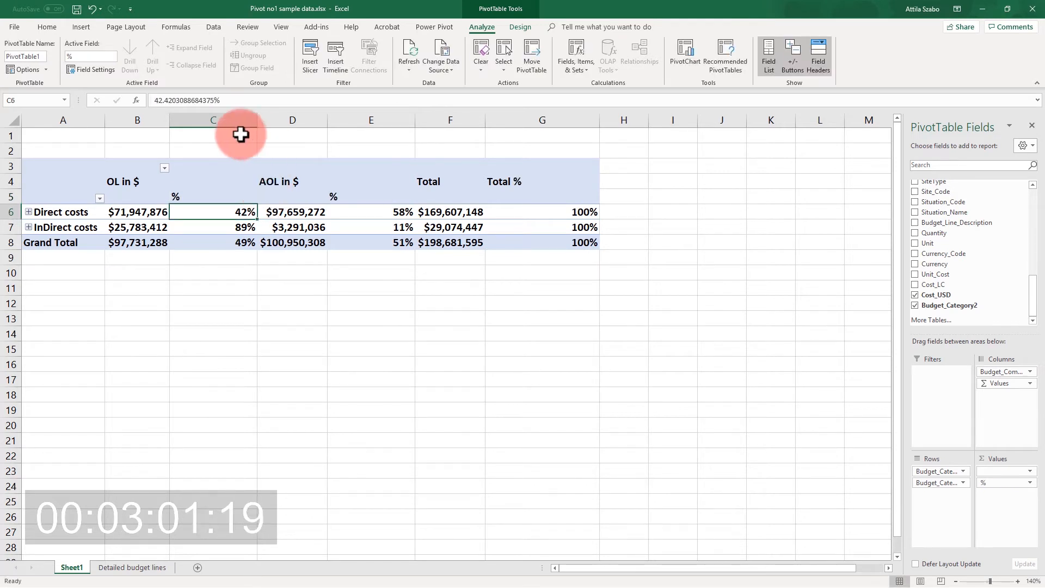
{"action": "left_click", "coordinate": [252, 120]}
{"action": "double_click", "coordinate": [257, 120]}
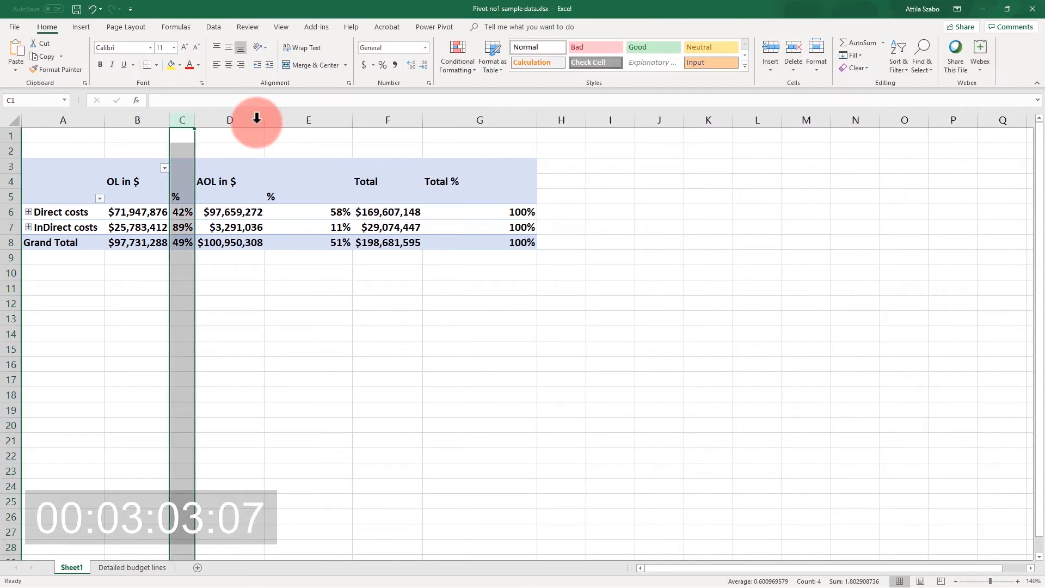
{"action": "double_click", "coordinate": [352, 119]}
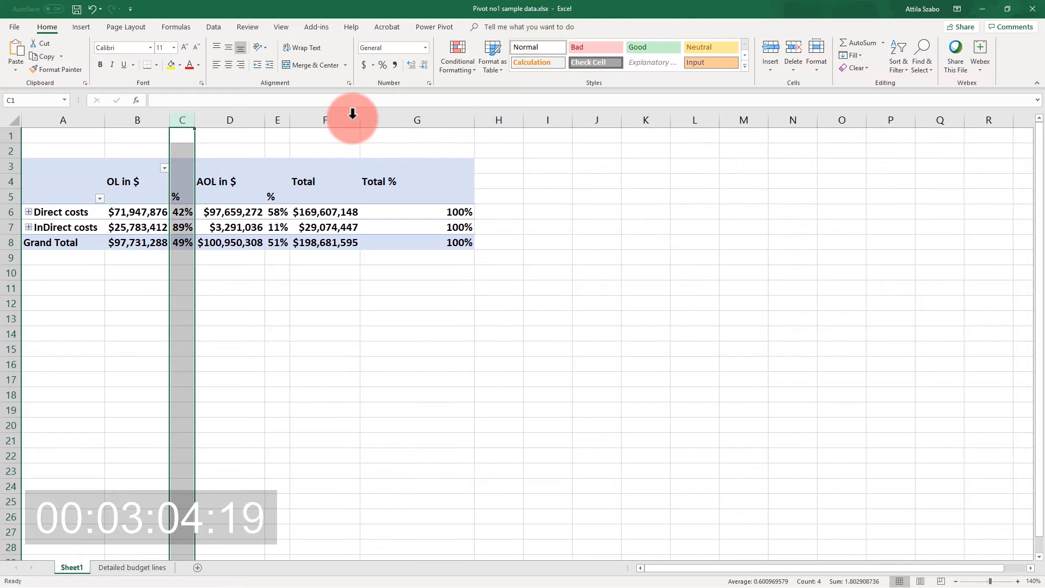
{"action": "double_click", "coordinate": [476, 120]}
{"action": "left_click", "coordinate": [270, 290]}
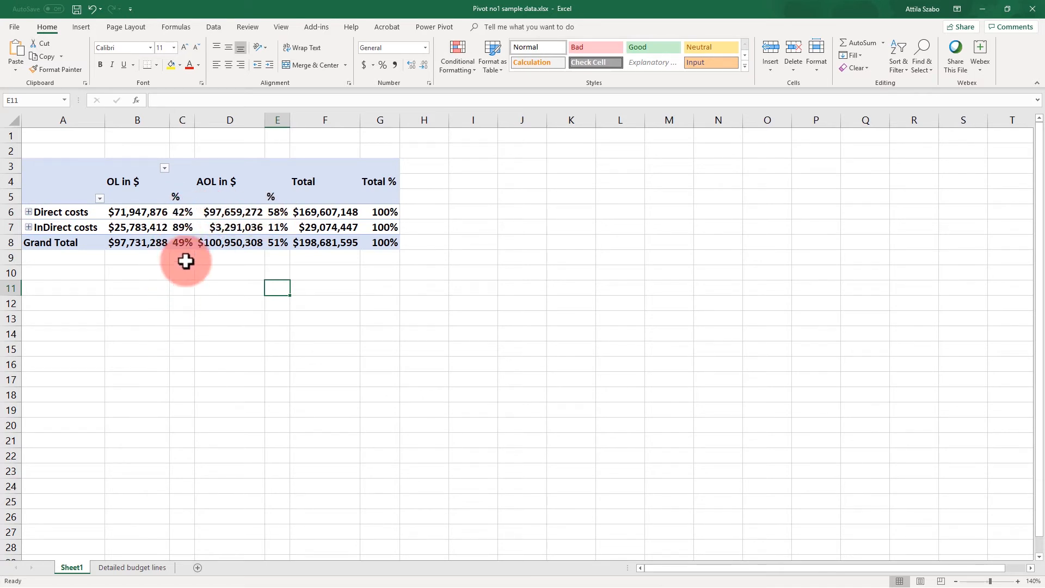
{"action": "left_click", "coordinate": [147, 273]}
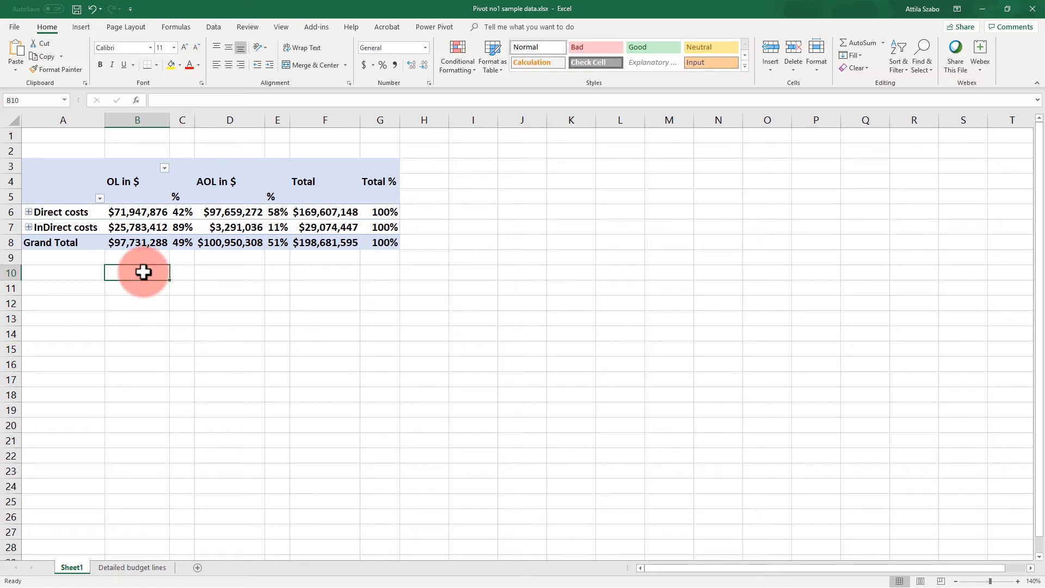
{"action": "left_click", "coordinate": [214, 182]}
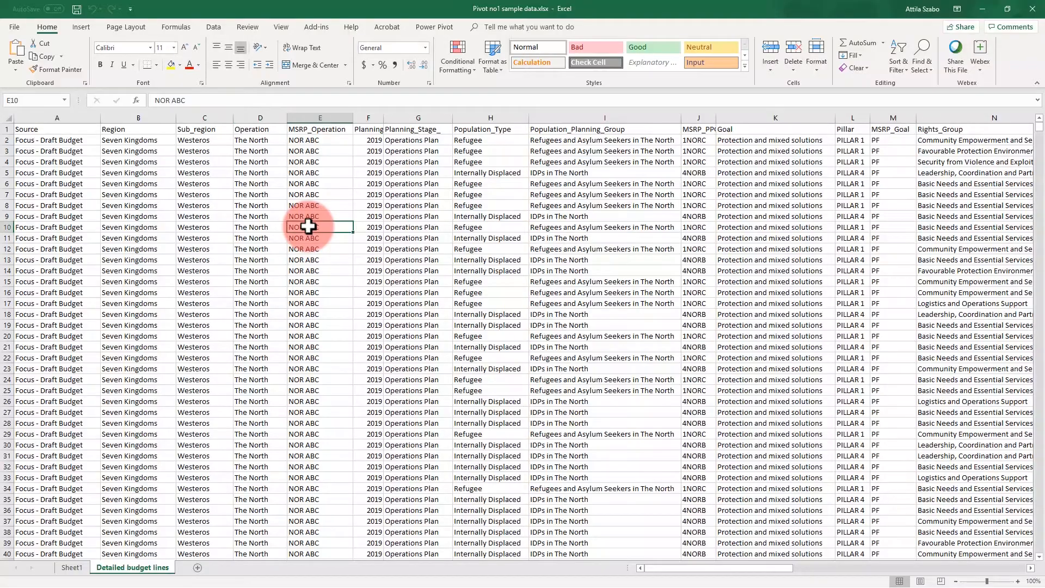
Create a new PivotTable from the Detailed budget lines data on a new worksheet.
{"action": "left_click", "coordinate": [85, 26]}
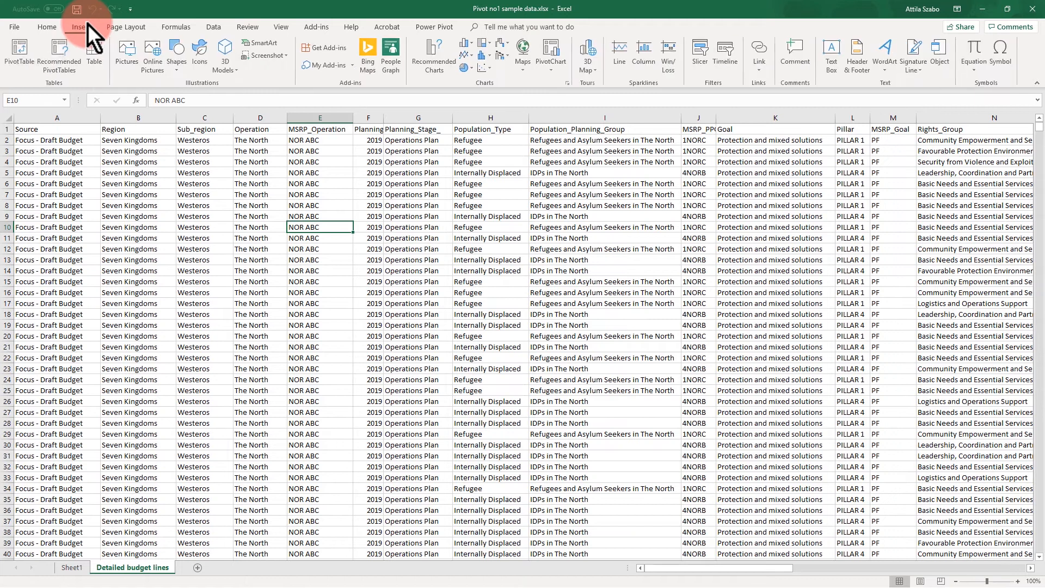
{"action": "left_click", "coordinate": [25, 58]}
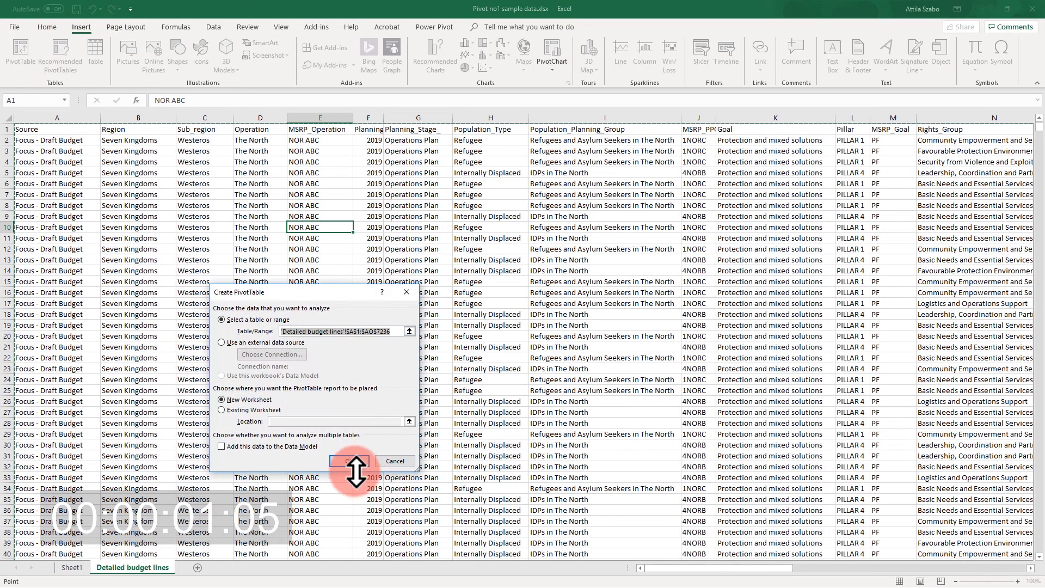
{"action": "left_click", "coordinate": [351, 458]}
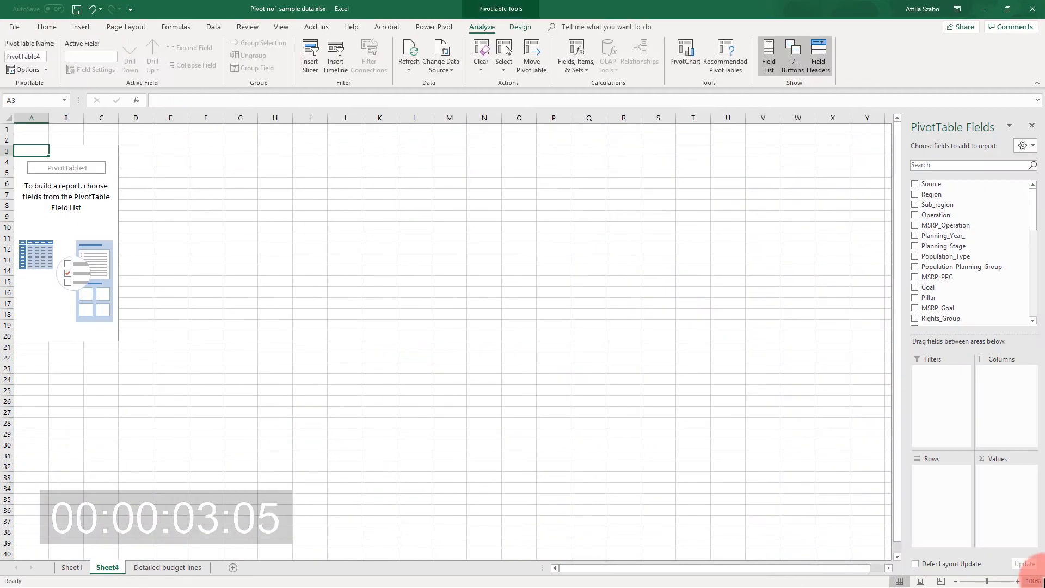
{"action": "left_click", "coordinate": [1017, 582]}
{"action": "left_click", "coordinate": [1018, 582]}
{"action": "left_click", "coordinate": [1018, 581]}
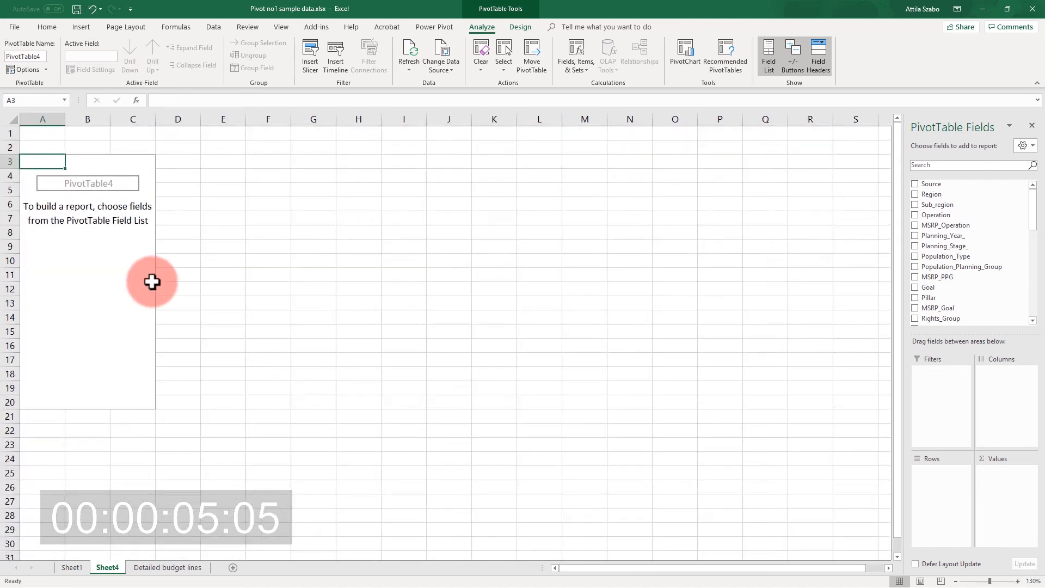
Add Cost_USD to the new PivotTable's values, summarized by Sum and formatted as $ currency with 0 decimal places.
{"action": "left_click_drag", "start_coordinate": [1034, 210], "coordinate": [1034, 305]}
{"action": "left_click_drag", "start_coordinate": [952, 297], "coordinate": [1006, 503]}
{"action": "left_click", "coordinate": [1030, 471]}
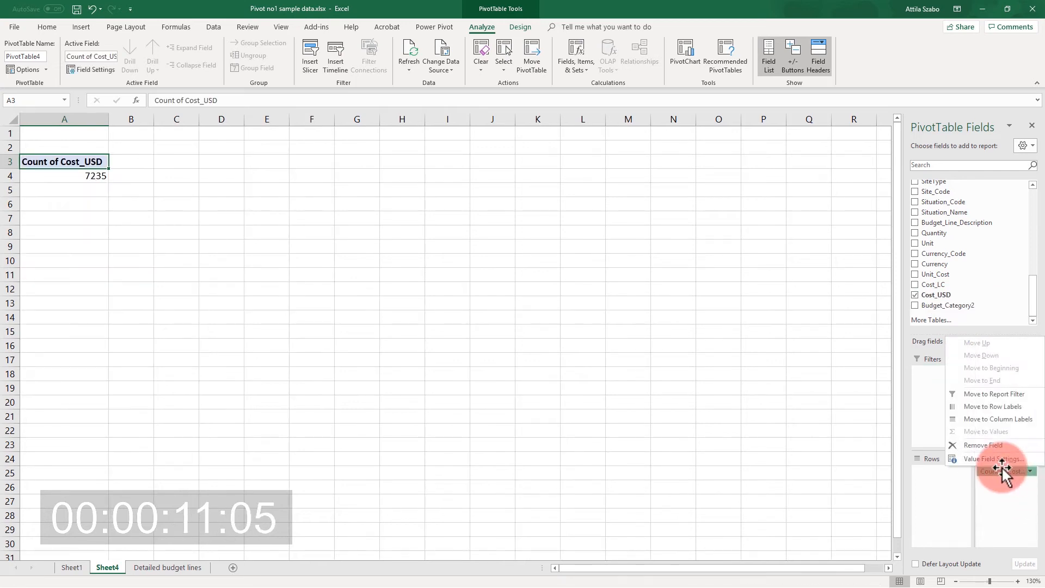
{"action": "left_click", "coordinate": [1002, 462]}
{"action": "left_click", "coordinate": [240, 390]}
{"action": "left_click", "coordinate": [245, 454]}
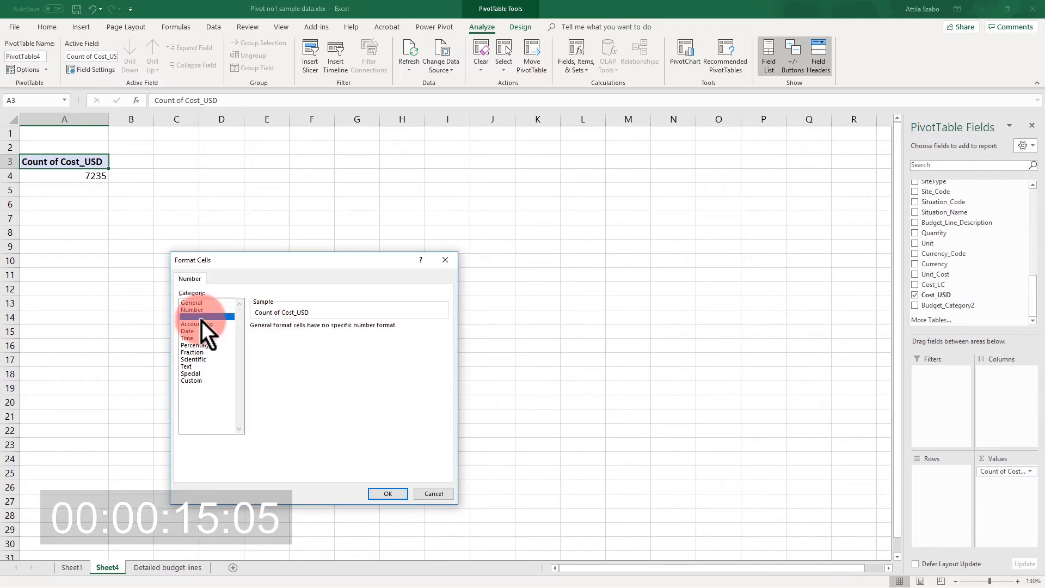
{"action": "left_click", "coordinate": [200, 317]}
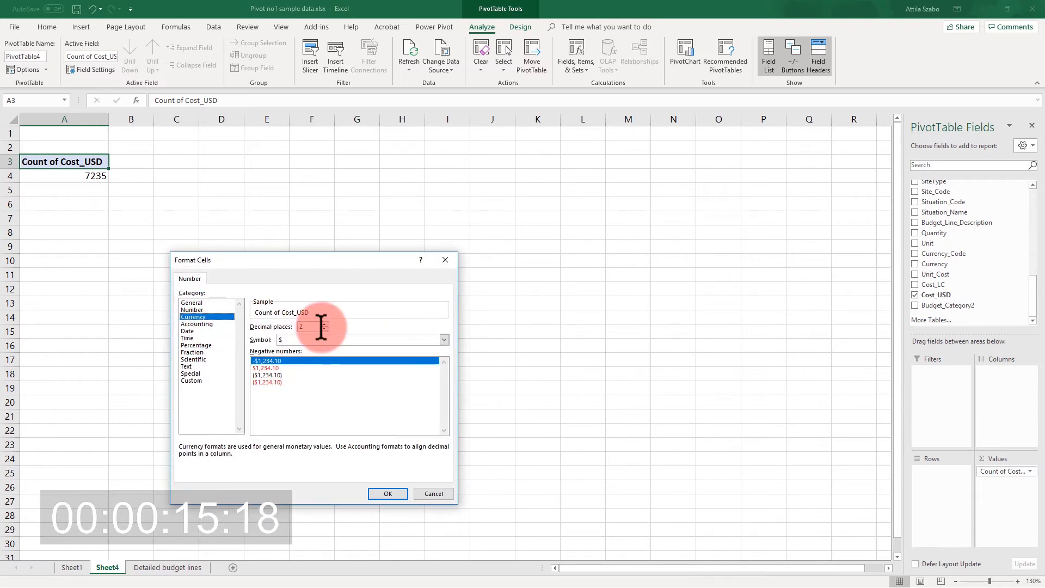
{"action": "left_click", "coordinate": [387, 493]}
{"action": "left_click", "coordinate": [351, 452]}
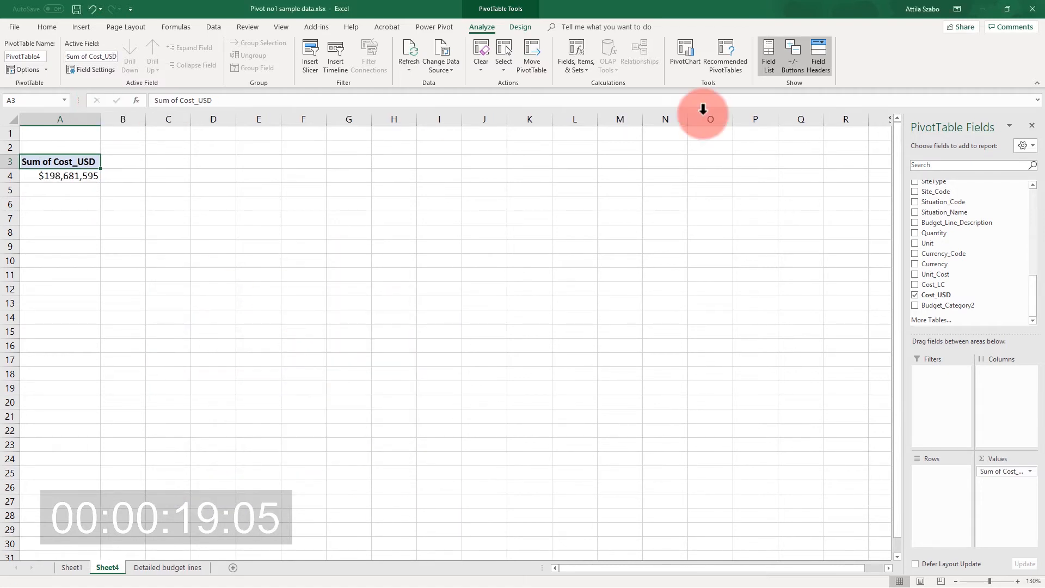
Add Budget_Category as a report filter and restrict it to PARTNER_PROJECT only.
{"action": "left_click_drag", "start_coordinate": [1038, 316], "coordinate": [1043, 263]}
{"action": "left_click_drag", "start_coordinate": [989, 234], "coordinate": [961, 398]}
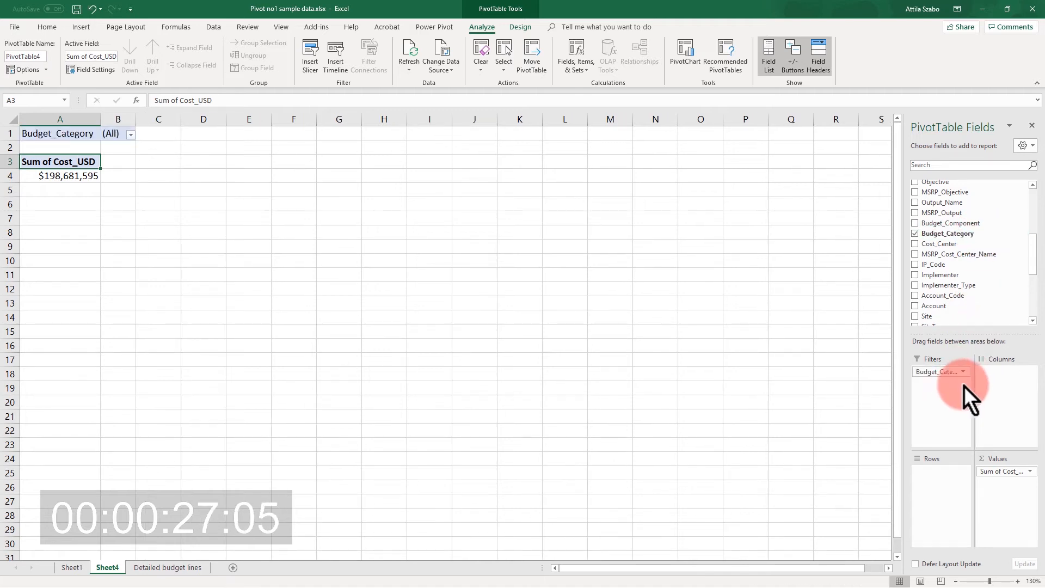
{"action": "left_click", "coordinate": [130, 134]}
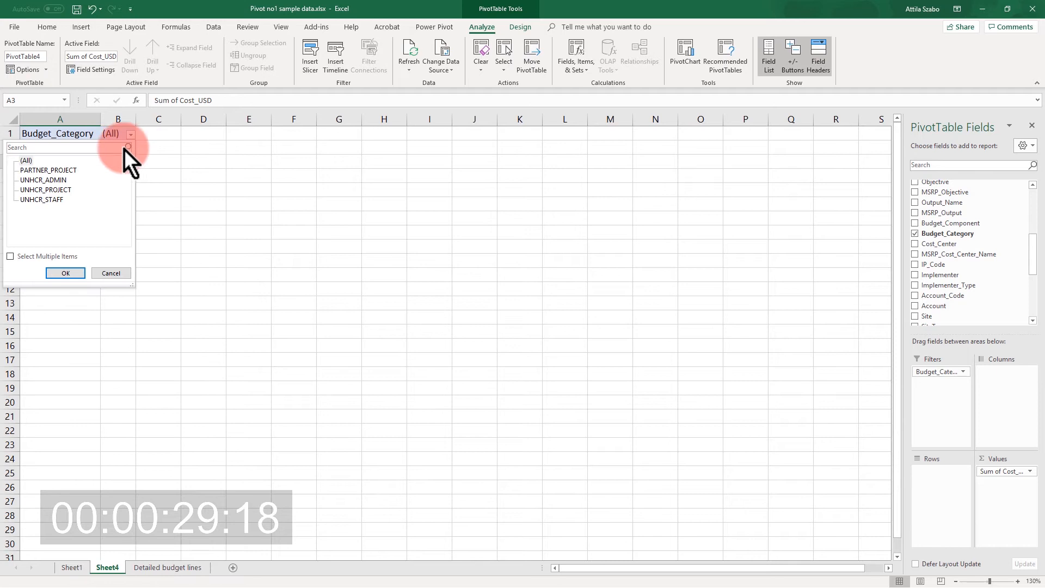
{"action": "left_click", "coordinate": [22, 160]}
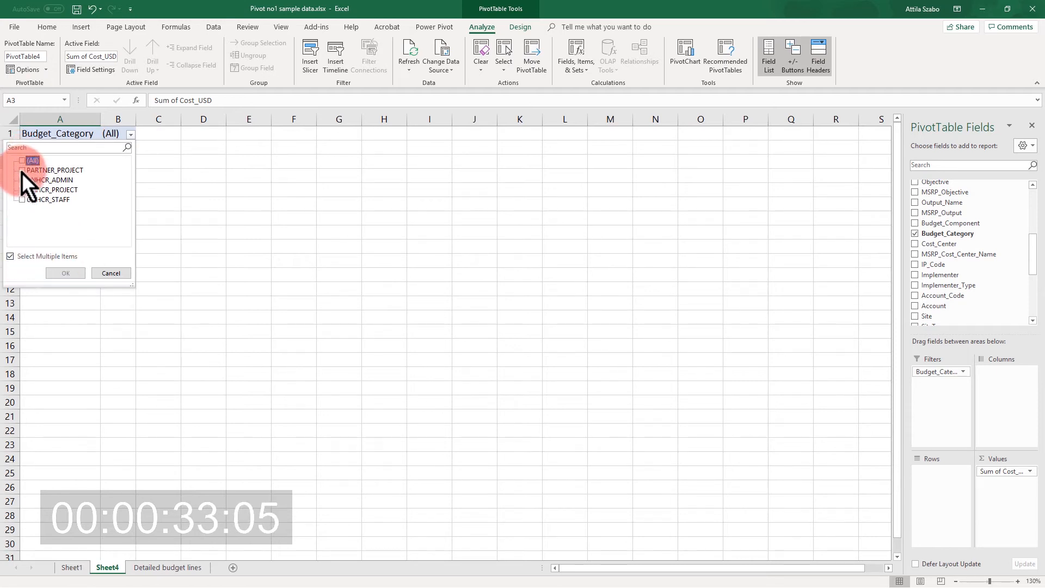
{"action": "left_click", "coordinate": [22, 170]}
{"action": "left_click", "coordinate": [66, 273]}
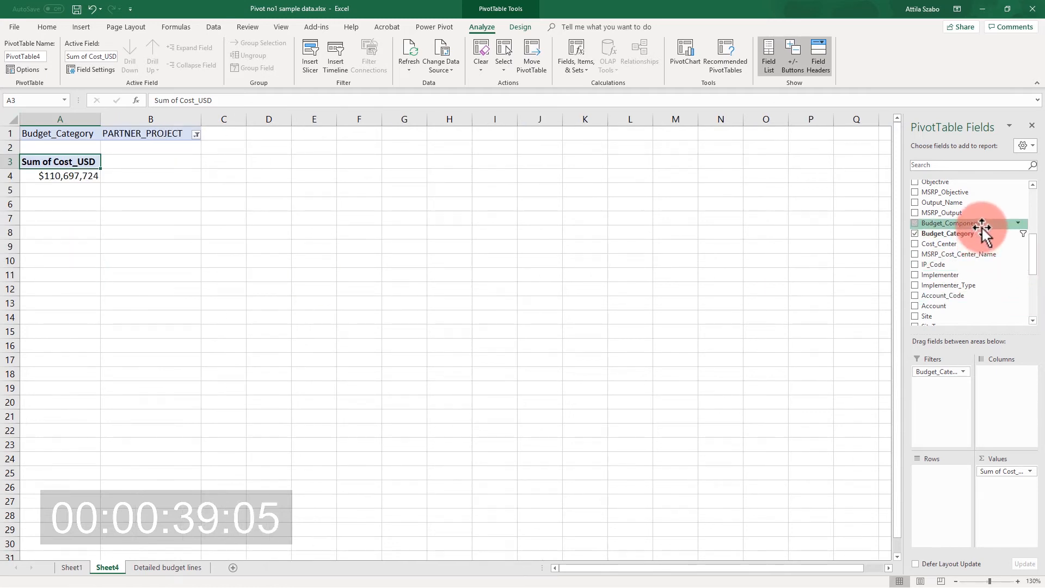
Add the Objective field to the PivotTable's rows to break down the PARTNER_PROJECT costs by objective.
{"action": "scroll", "coordinate": [1033, 242], "scroll_direction": "up", "scroll_amount": 2}
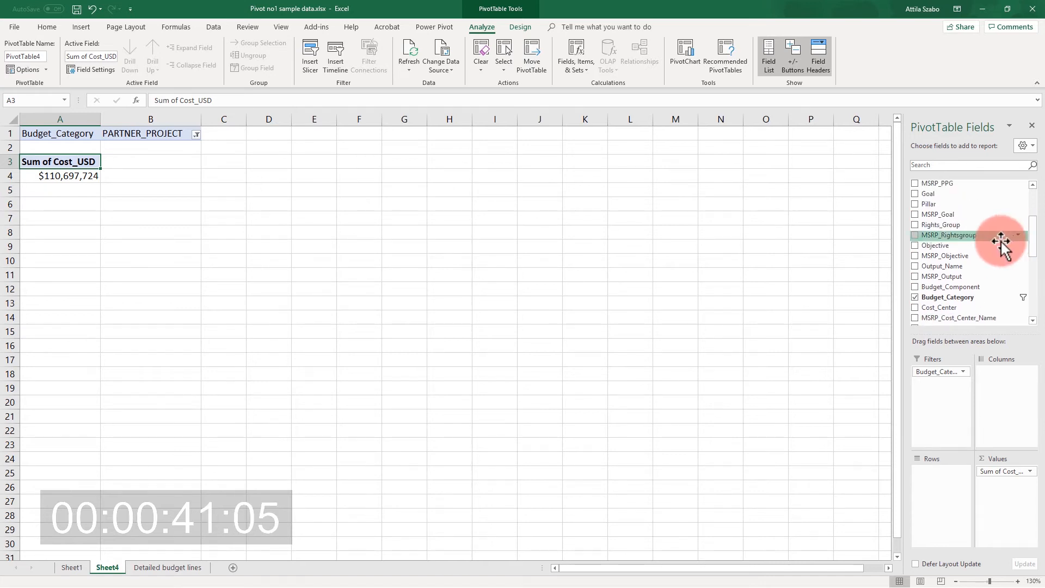
{"action": "left_click_drag", "start_coordinate": [975, 246], "coordinate": [948, 509]}
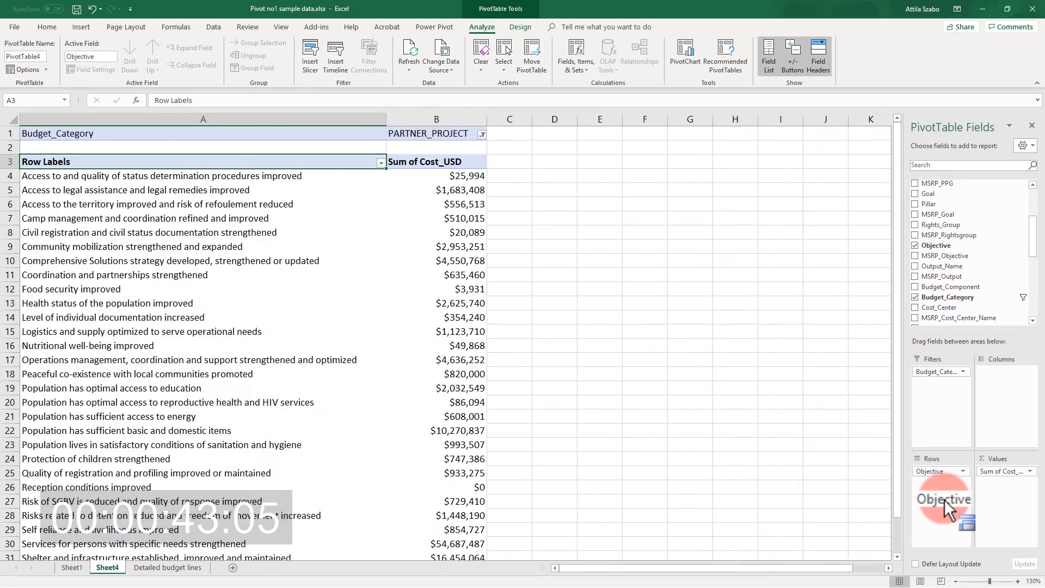
{"action": "scroll", "coordinate": [179, 276], "scroll_direction": "down", "scroll_amount": 5}
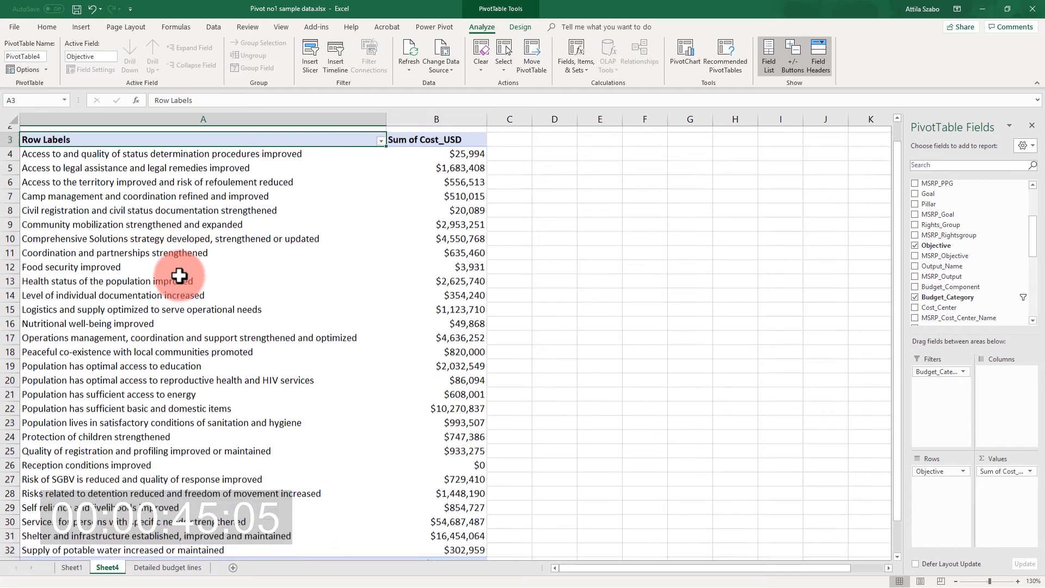
{"action": "scroll", "coordinate": [179, 276], "scroll_direction": "up", "scroll_amount": 5}
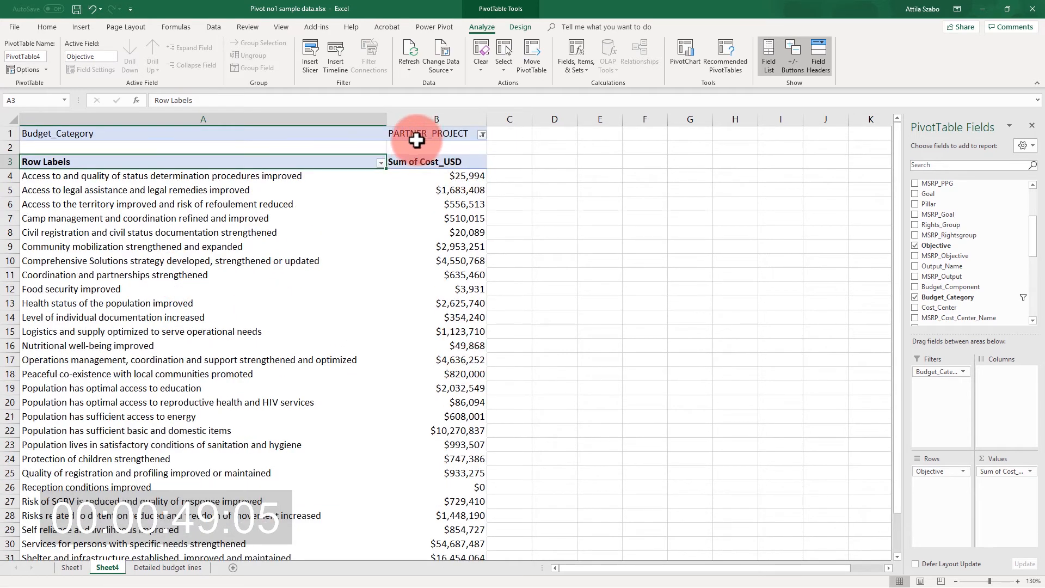
Sort the objectives by Sum of Cost_USD from largest to smallest and check the three highest amounts.
{"action": "left_click", "coordinate": [455, 218]}
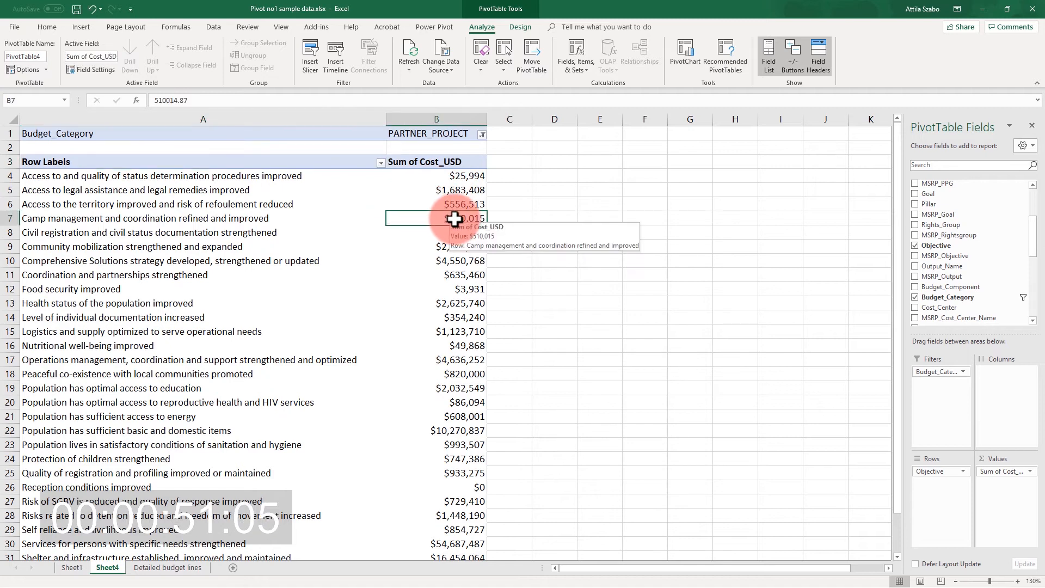
{"action": "right_click", "coordinate": [454, 218]}
{"action": "mouse_move", "coordinate": [540, 280]}
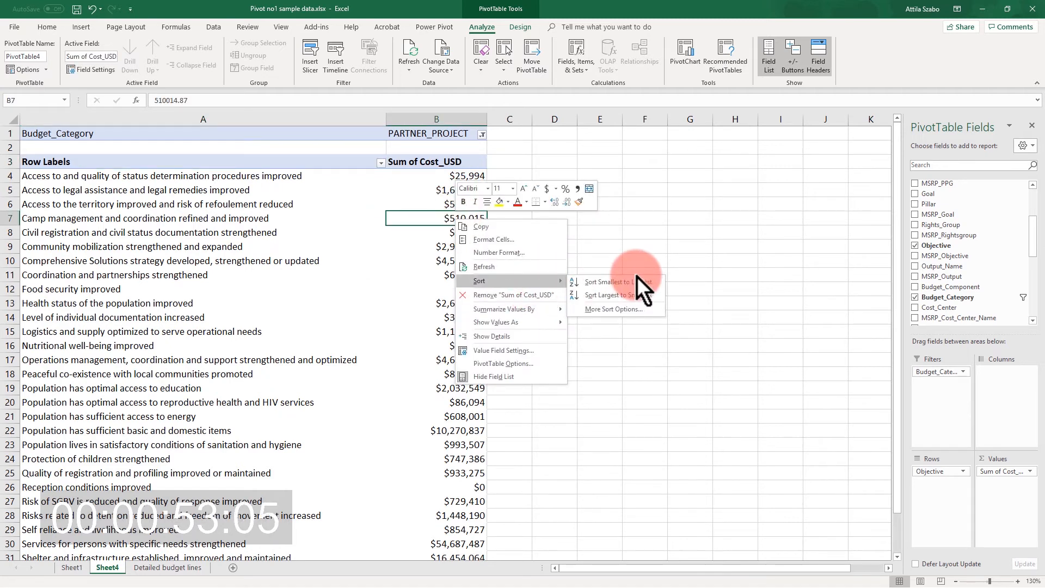
{"action": "left_click", "coordinate": [639, 298]}
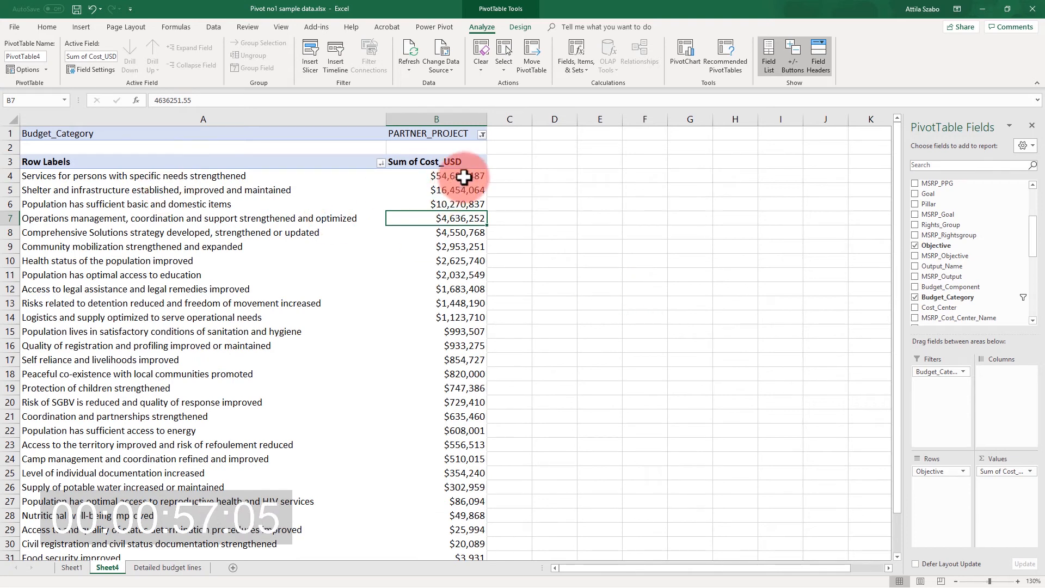
{"action": "left_click_drag", "start_coordinate": [464, 176], "coordinate": [463, 204]}
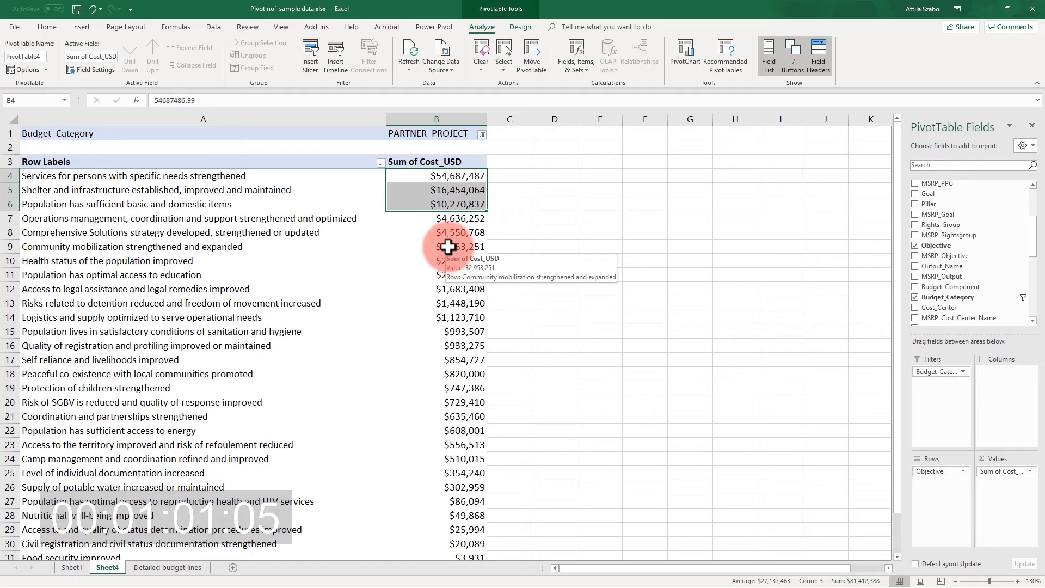
{"action": "left_click", "coordinate": [444, 248]}
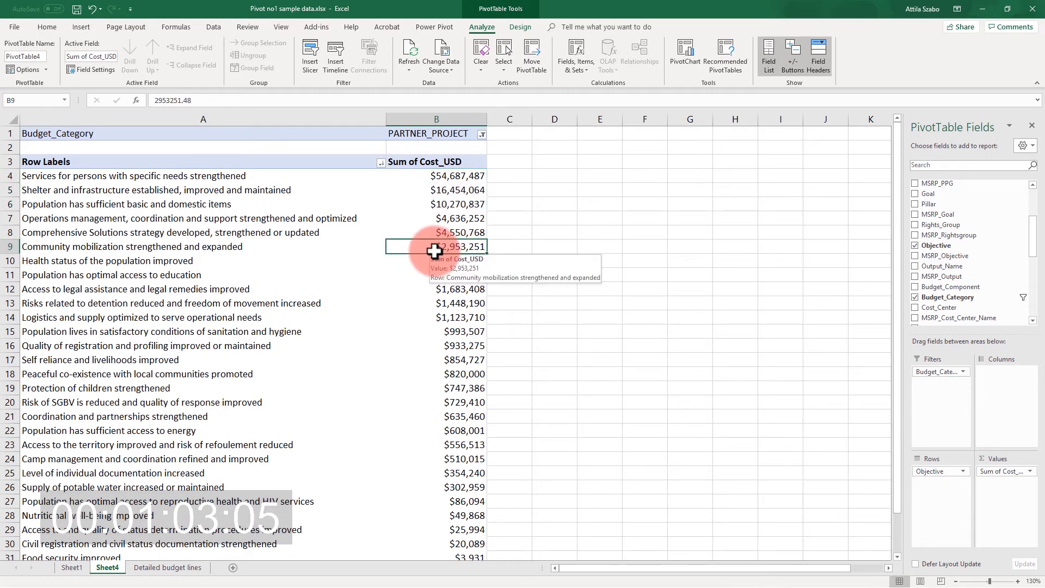
Apply a Top 10 value filter to Objective, showing the top 10 items by Sum of Cost_USD.
{"action": "scroll", "coordinate": [433, 250], "scroll_direction": "down", "scroll_amount": 2}
{"action": "scroll", "coordinate": [432, 248], "scroll_direction": "up", "scroll_amount": 2}
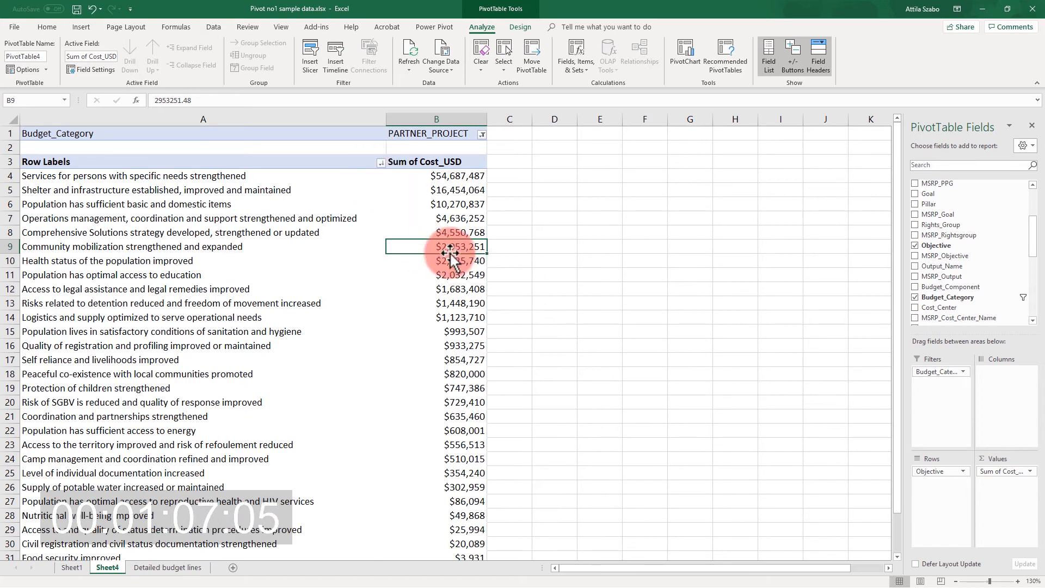
{"action": "left_click", "coordinate": [381, 164]}
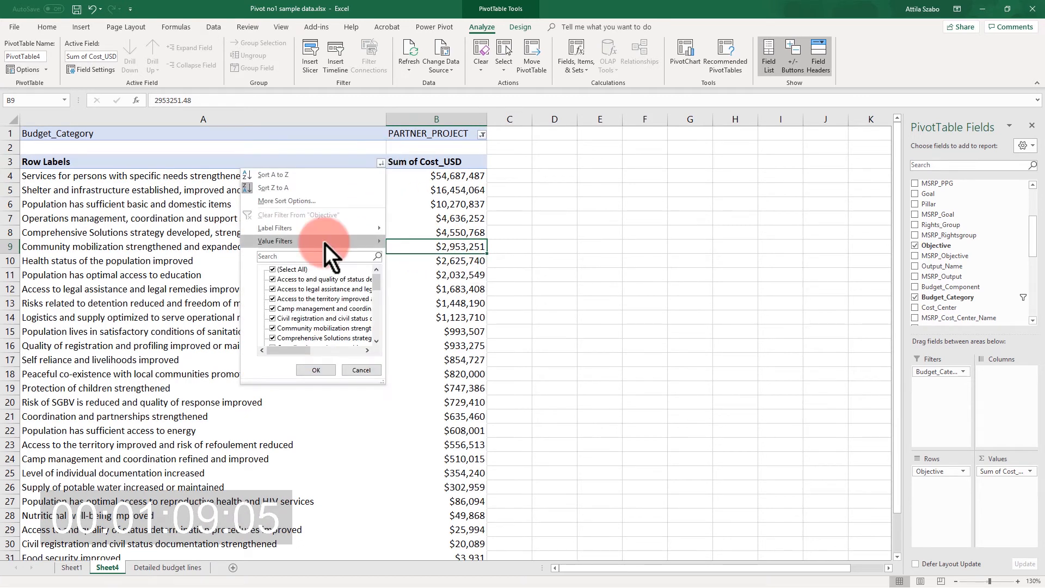
{"action": "mouse_move", "coordinate": [325, 244]}
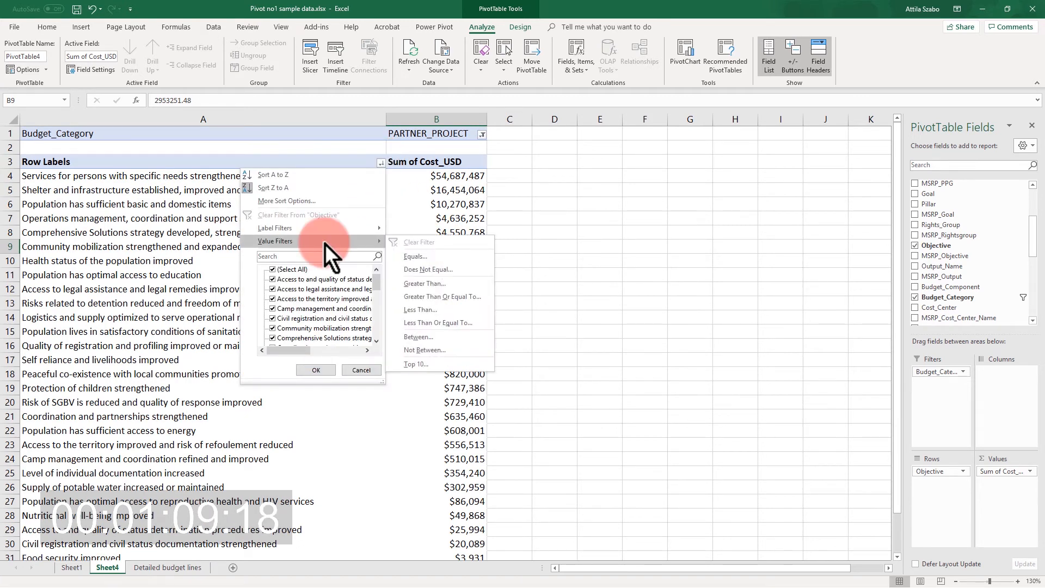
{"action": "left_click", "coordinate": [430, 366]}
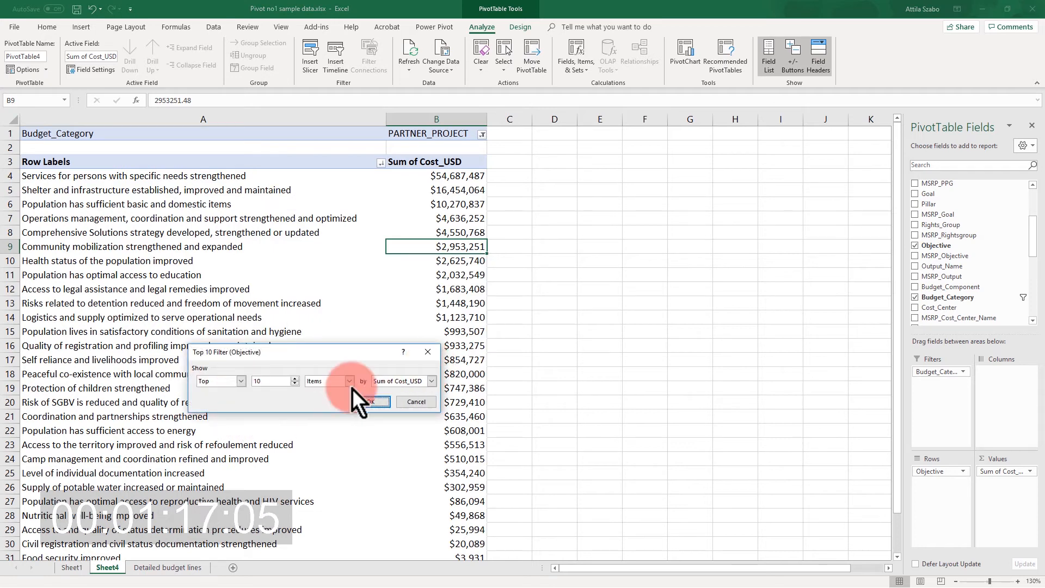
{"action": "left_click", "coordinate": [371, 401]}
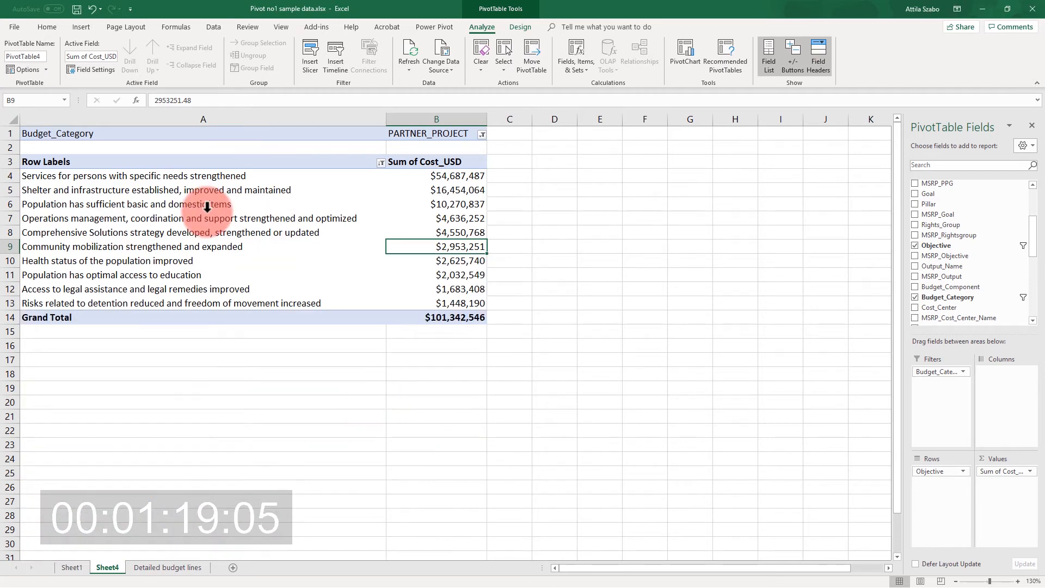
{"action": "left_click_drag", "start_coordinate": [462, 177], "coordinate": [455, 306]}
{"action": "left_click", "coordinate": [194, 199]}
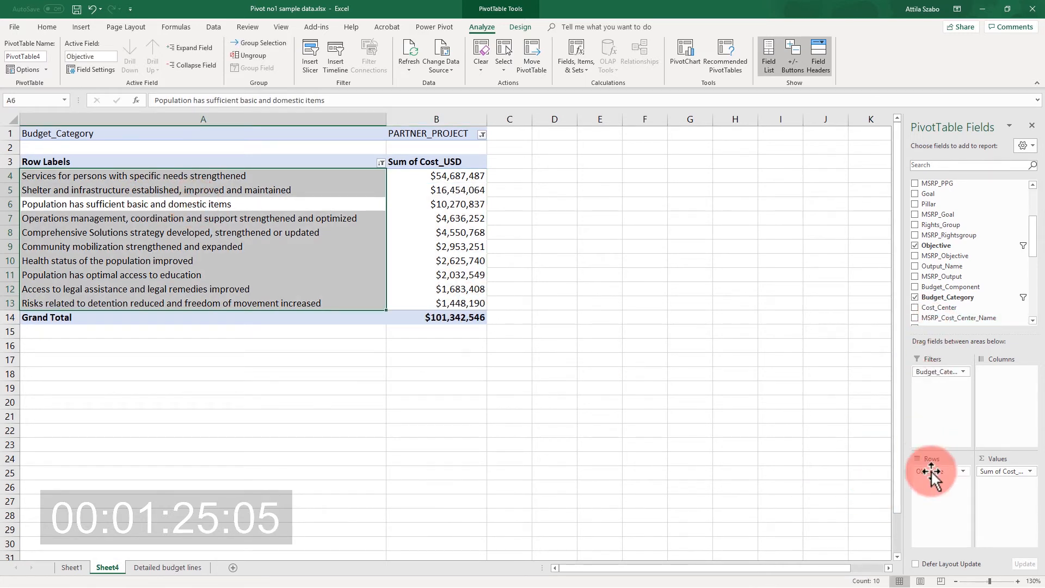
Move Objective from the rows to the report filters and add Implementer to the rows.
{"action": "left_click_drag", "start_coordinate": [937, 475], "coordinate": [943, 410]}
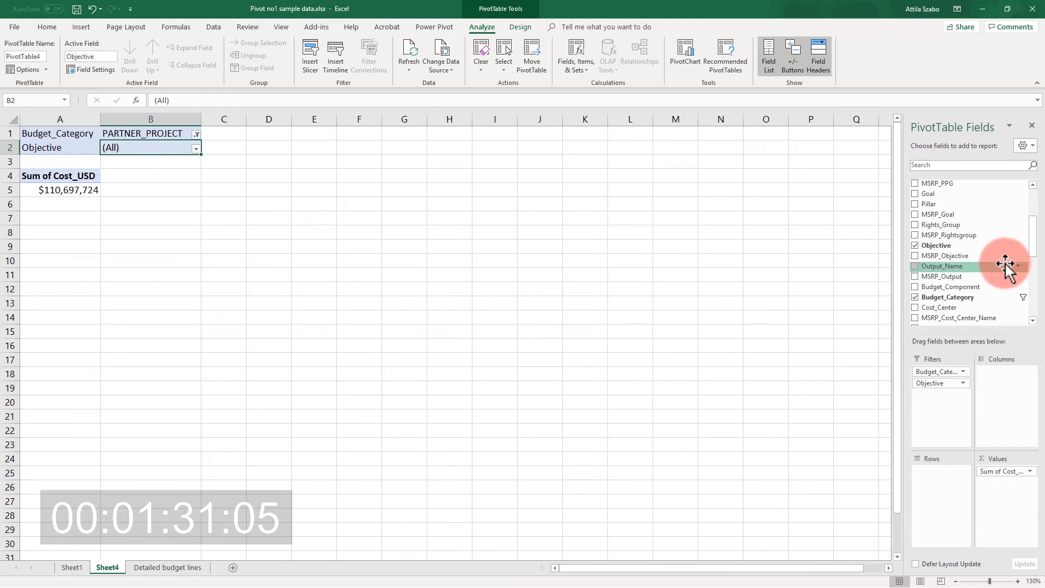
{"action": "left_click_drag", "start_coordinate": [1039, 245], "coordinate": [1036, 263]}
{"action": "left_click_drag", "start_coordinate": [964, 269], "coordinate": [950, 486]}
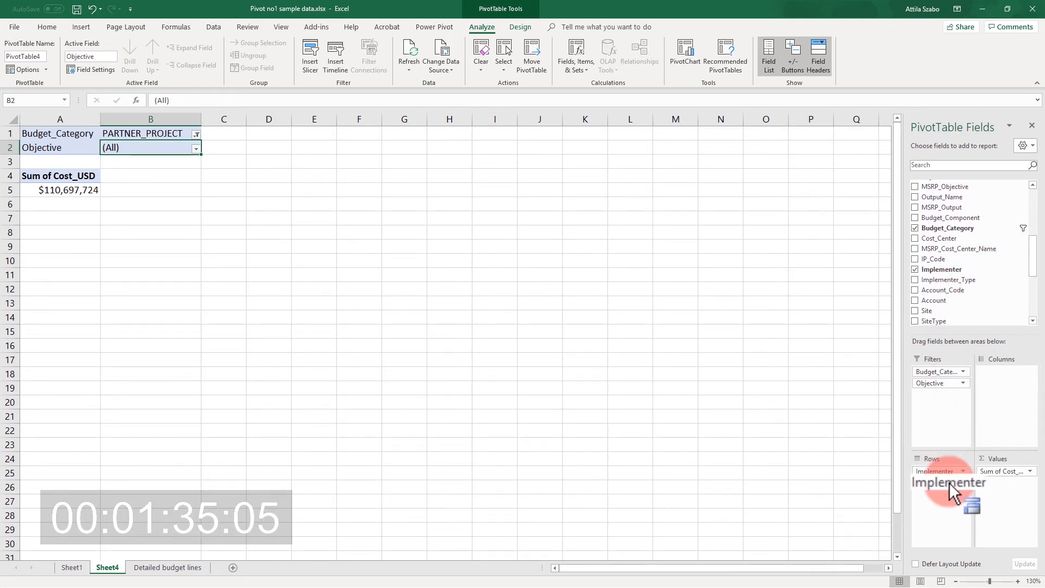
{"action": "scroll", "coordinate": [299, 235], "scroll_direction": "down", "scroll_amount": 2}
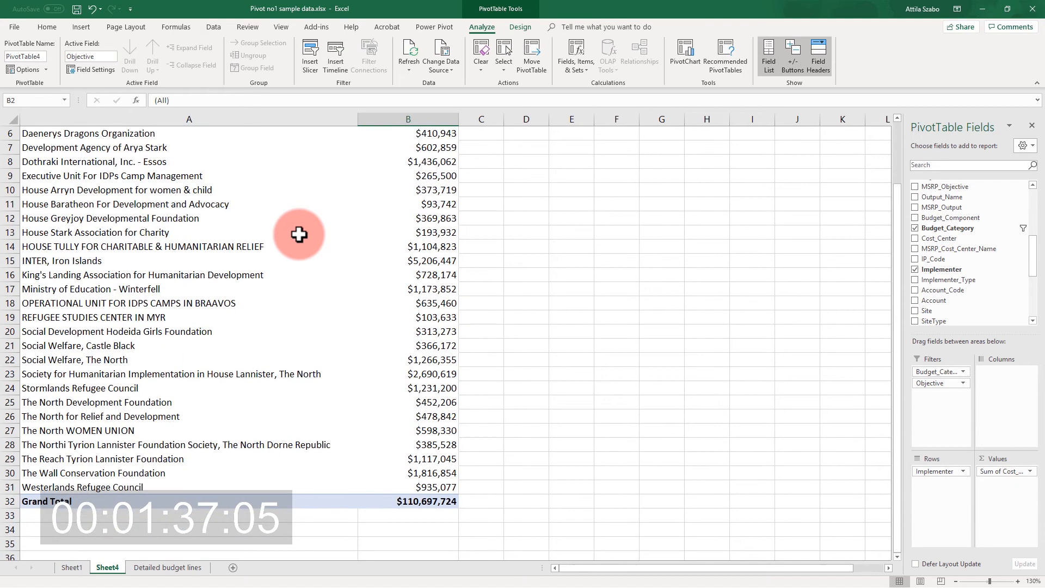
{"action": "scroll", "coordinate": [299, 231], "scroll_direction": "up", "scroll_amount": 2}
Add Budget_Component as a report filter and restrict it to Operating Level.
{"action": "left_click_drag", "start_coordinate": [957, 218], "coordinate": [950, 403]}
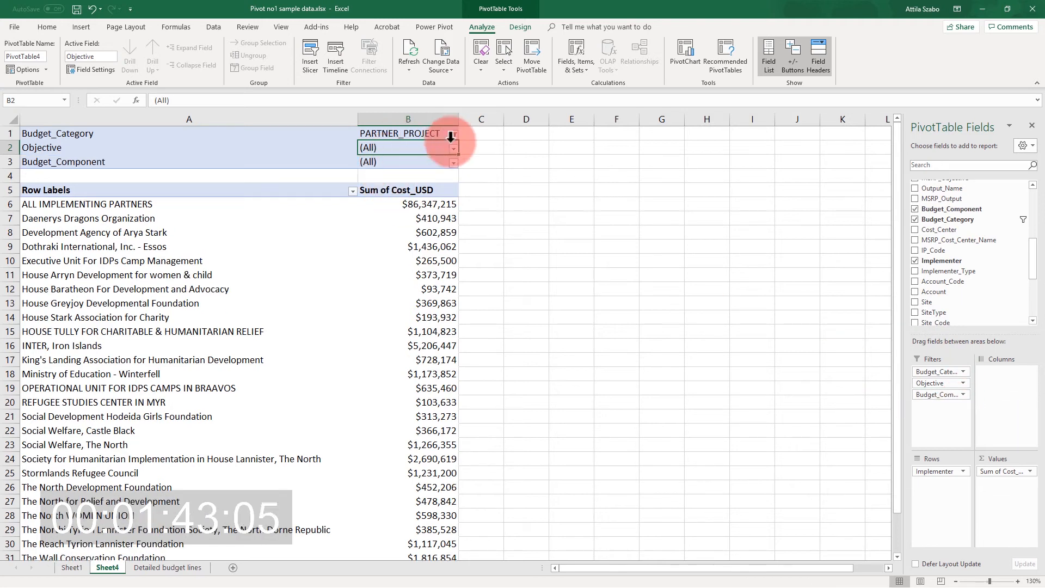
{"action": "left_click", "coordinate": [454, 162]}
{"action": "left_click", "coordinate": [373, 209]}
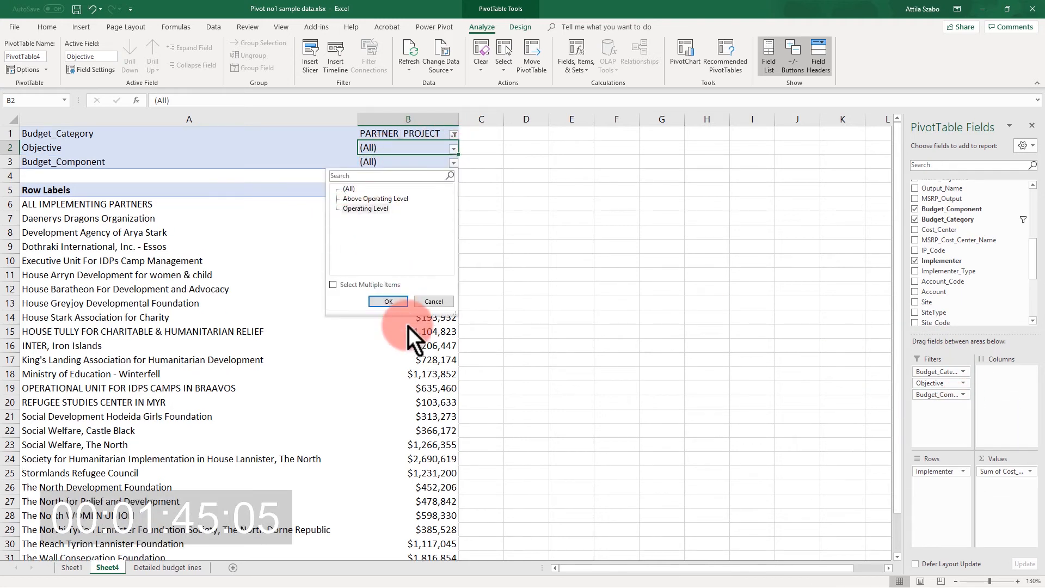
{"action": "left_click", "coordinate": [397, 303]}
{"action": "scroll", "coordinate": [207, 302], "scroll_direction": "down", "scroll_amount": 3}
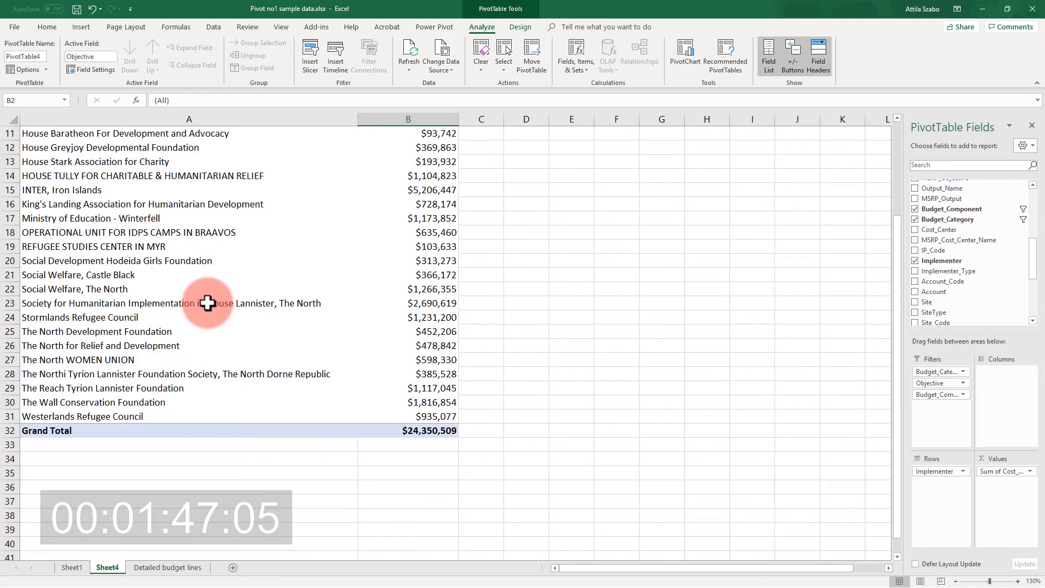
{"action": "scroll", "coordinate": [207, 302], "scroll_direction": "up", "scroll_amount": 3}
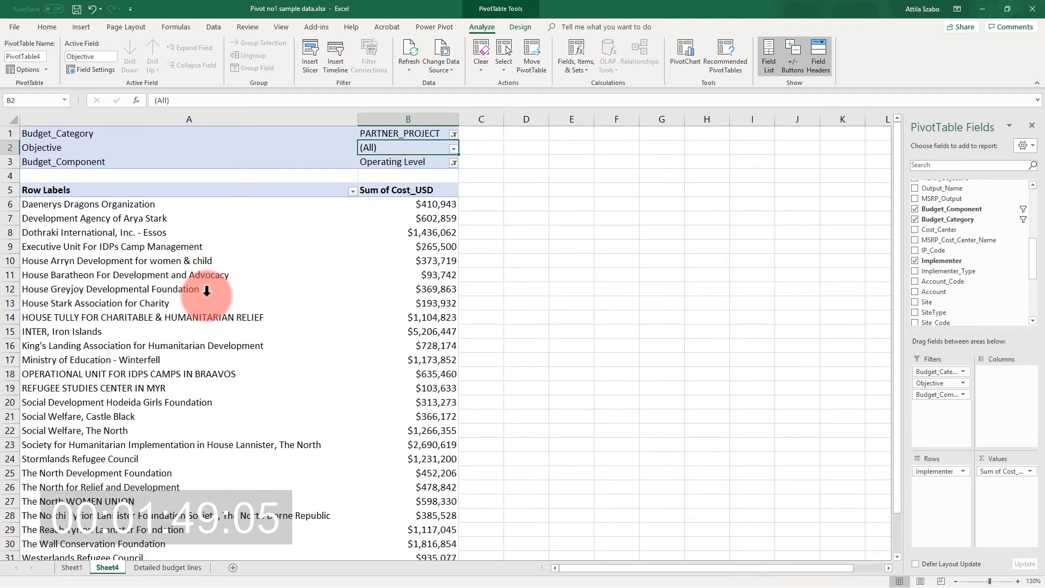
Sort the implementers by Sum of Cost_USD from largest to smallest and check the top two partners.
{"action": "right_click", "coordinate": [434, 262]}
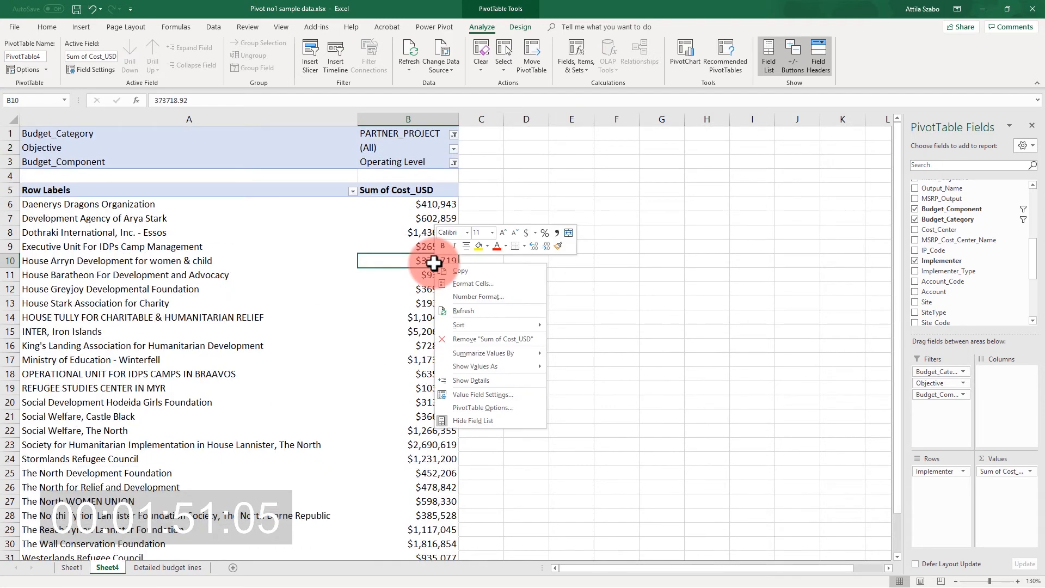
{"action": "mouse_move", "coordinate": [508, 327]}
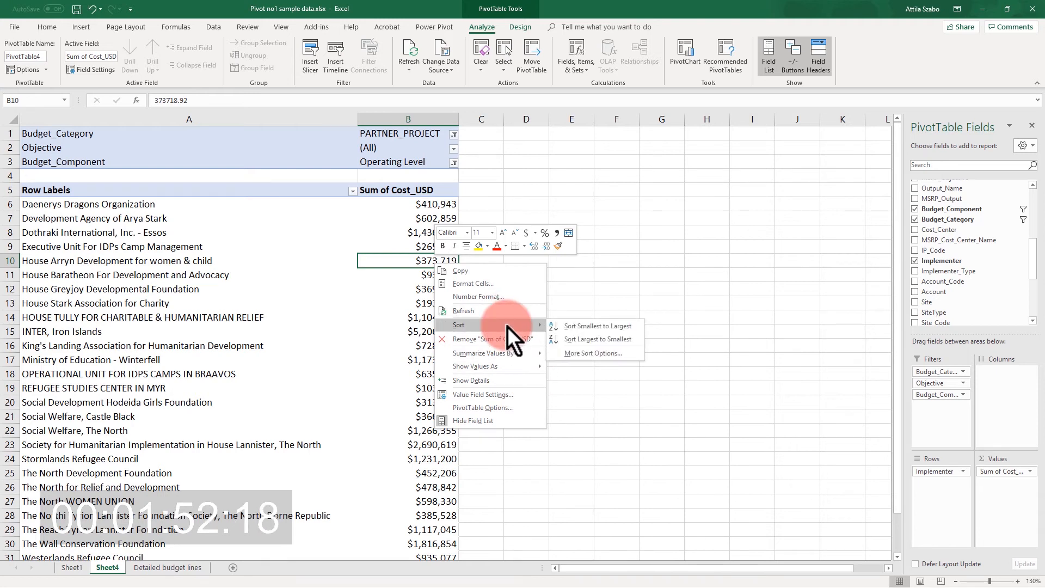
{"action": "left_click", "coordinate": [606, 339]}
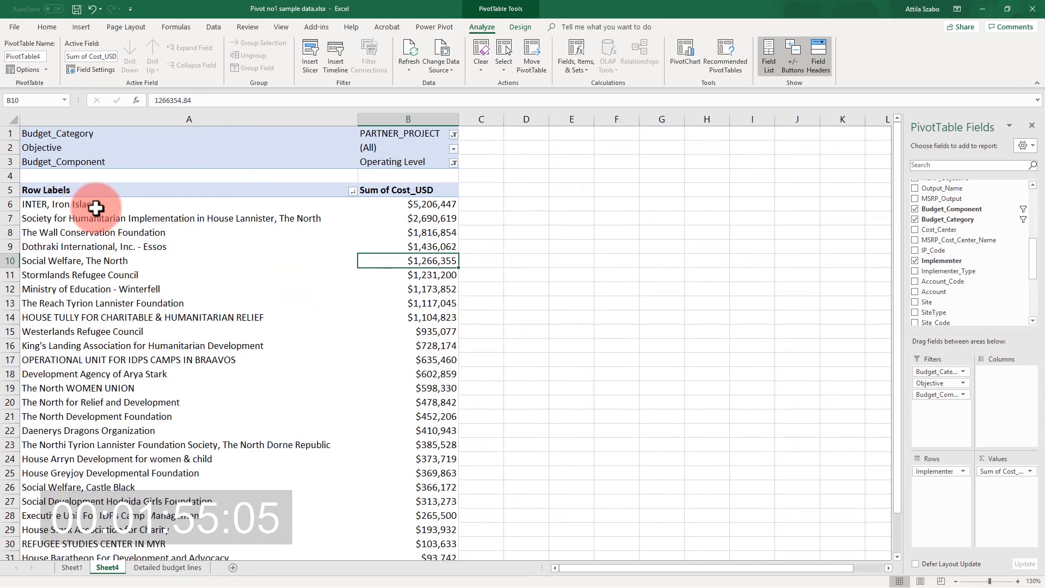
{"action": "left_click", "coordinate": [93, 205]}
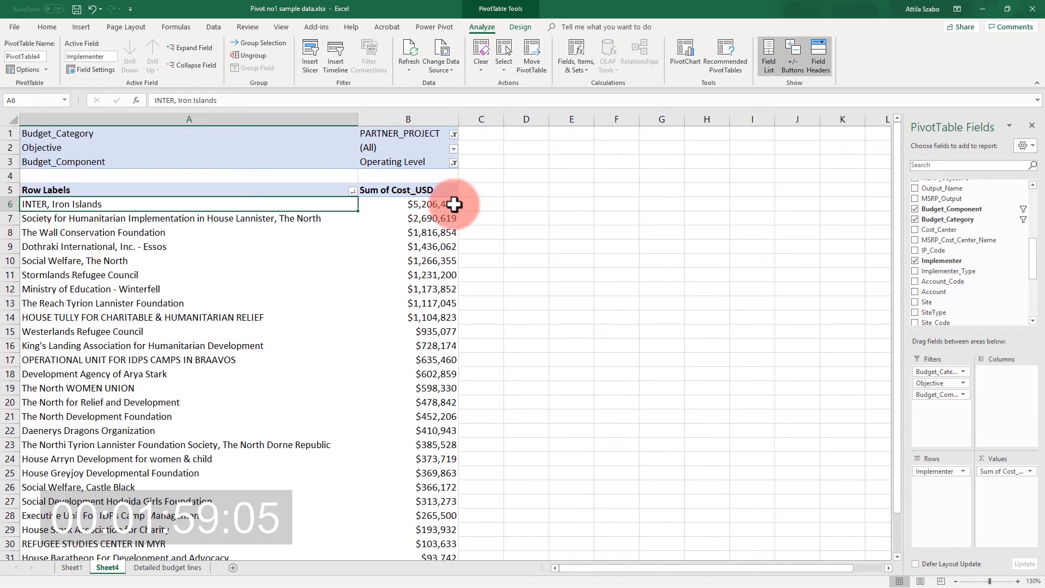
{"action": "left_click", "coordinate": [296, 218]}
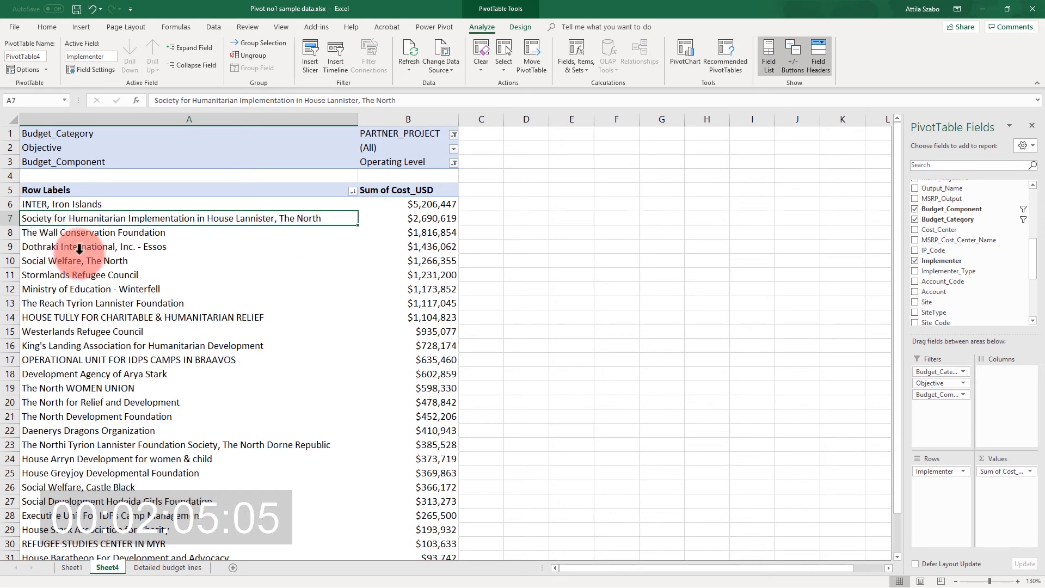
Insert a 2-D clustered bar PivotChart of the implementers' costs.
{"action": "left_click", "coordinate": [397, 242]}
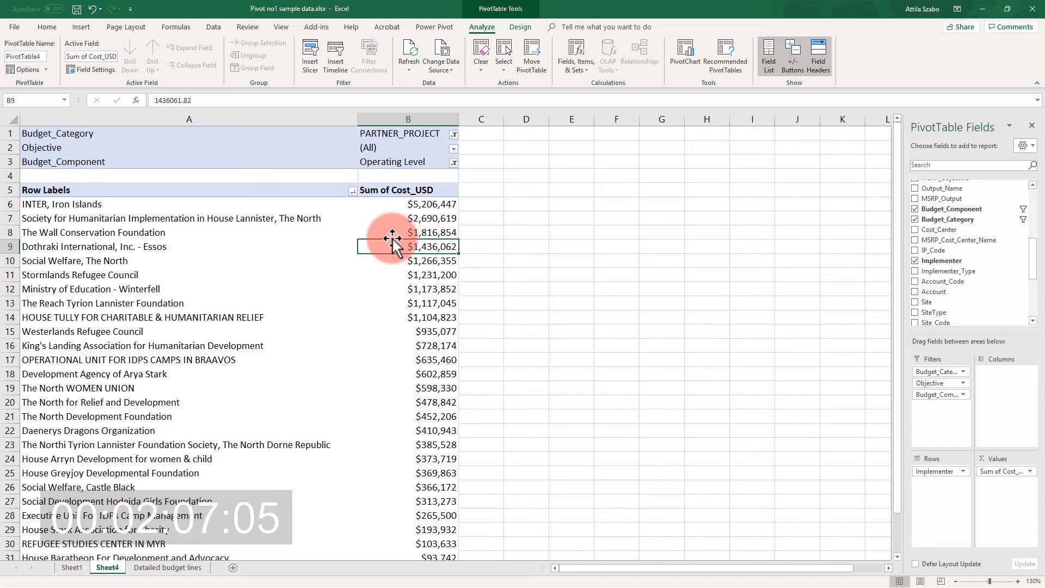
{"action": "left_click", "coordinate": [80, 27]}
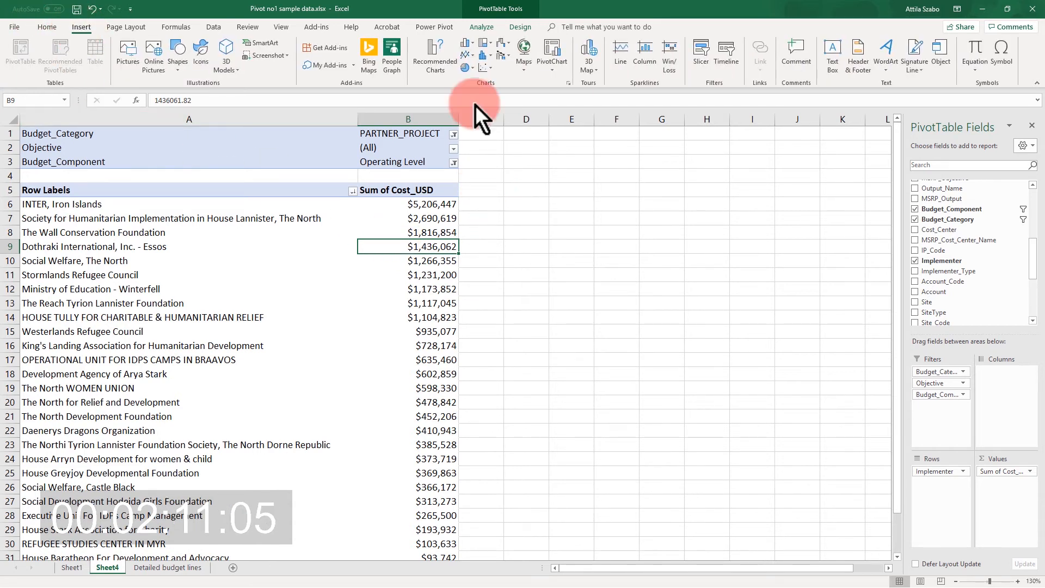
{"action": "left_click", "coordinate": [468, 44]}
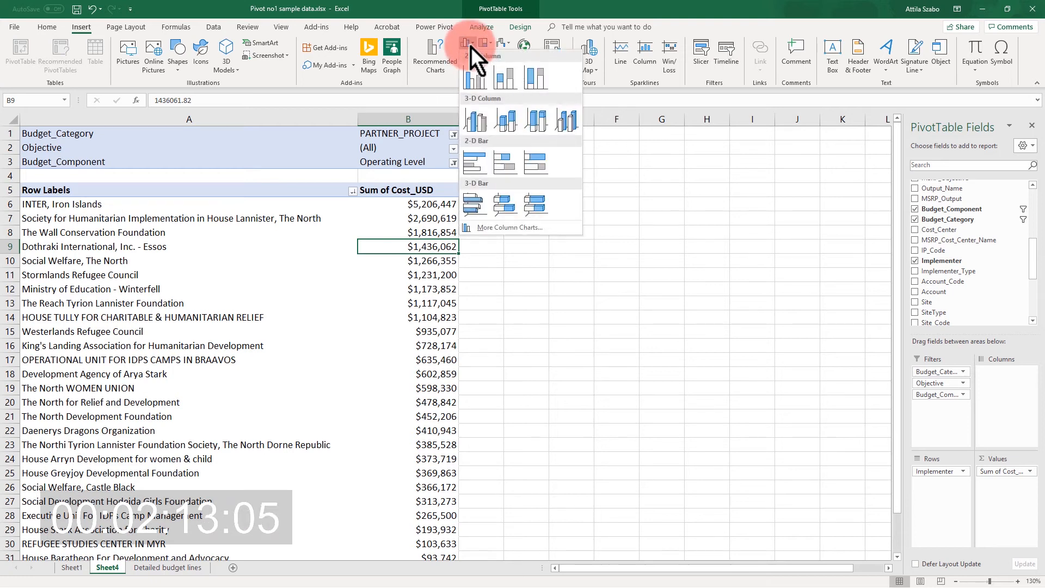
{"action": "left_click", "coordinate": [479, 168]}
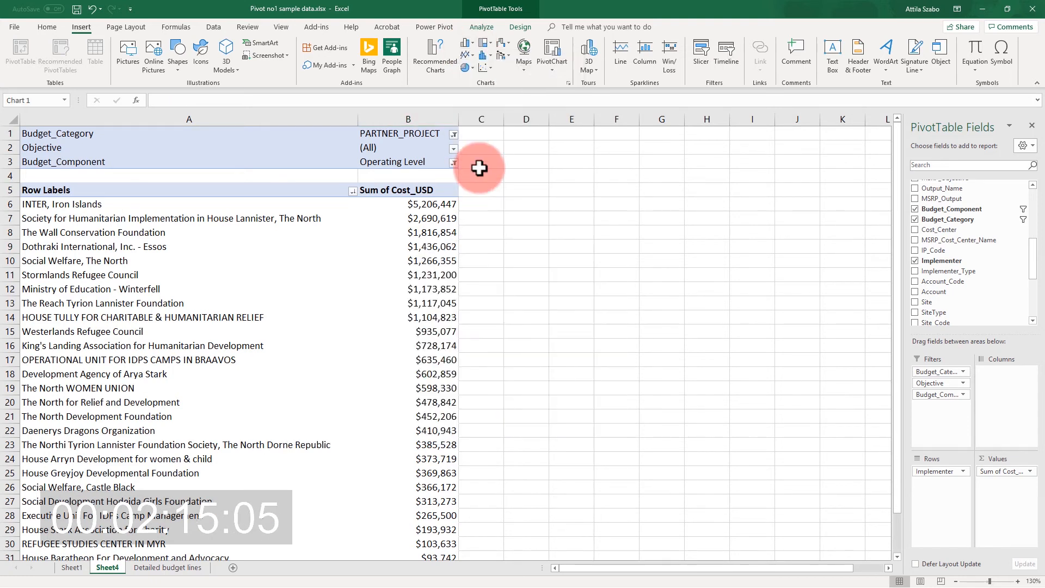
Move the bar chart beside the first rows of the PivotTable and enlarge its height and width so all implementers are listed.
{"action": "left_click_drag", "start_coordinate": [550, 276], "coordinate": [735, 183]}
{"action": "left_click_drag", "start_coordinate": [641, 352], "coordinate": [647, 501]}
{"action": "left_click_drag", "start_coordinate": [810, 339], "coordinate": [859, 344]}
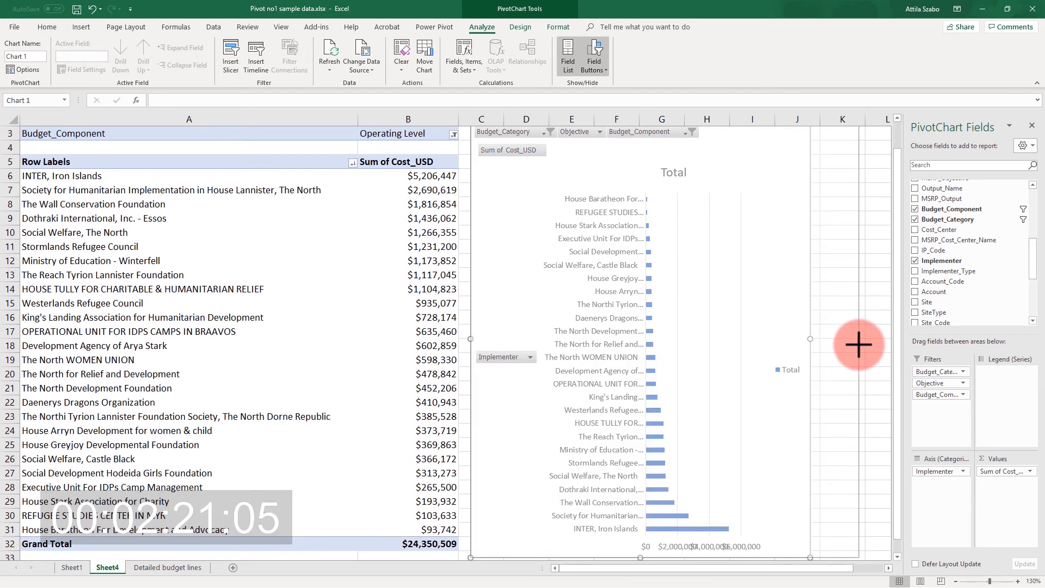
{"action": "scroll", "coordinate": [728, 260], "scroll_direction": "up", "scroll_amount": 1}
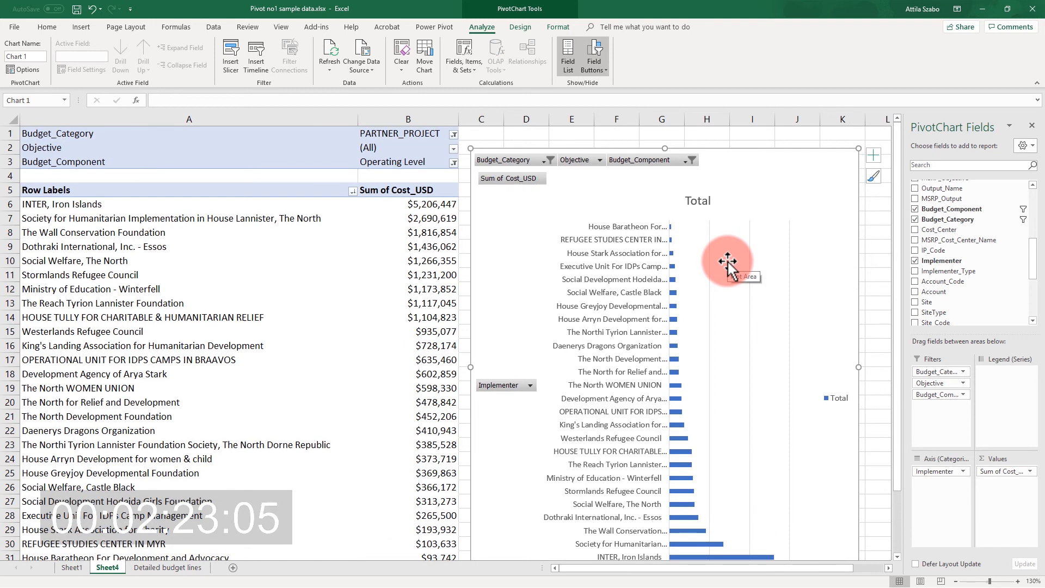
{"action": "scroll", "coordinate": [728, 261], "scroll_direction": "down", "scroll_amount": 2}
{"action": "scroll", "coordinate": [714, 175], "scroll_direction": "up", "scroll_amount": 2}
Delete the chart title and the legend from the implementer bar chart.
{"action": "left_click", "coordinate": [698, 200]}
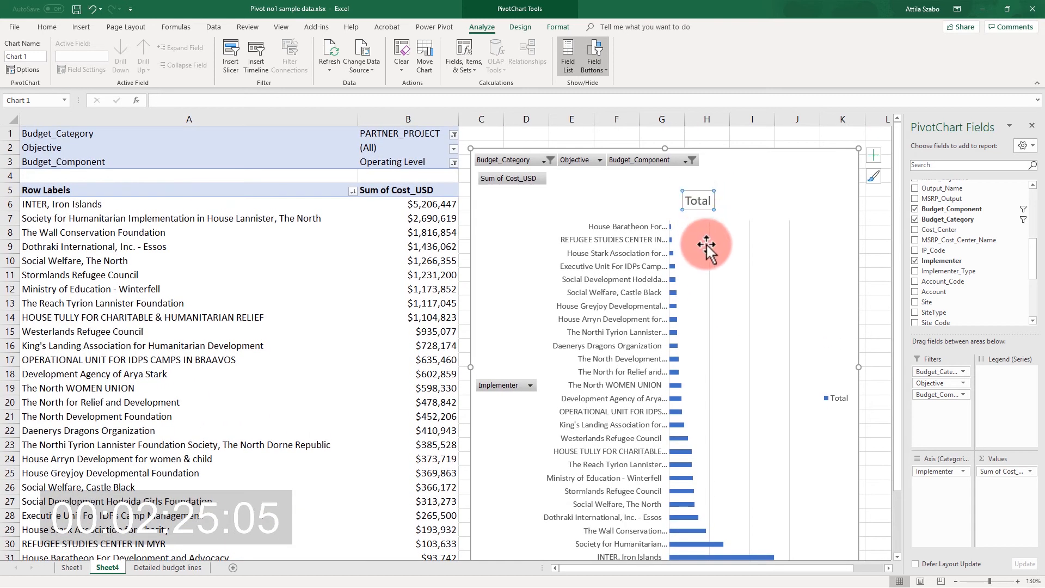
{"action": "key", "text": "Delete"}
{"action": "left_click", "coordinate": [837, 387]}
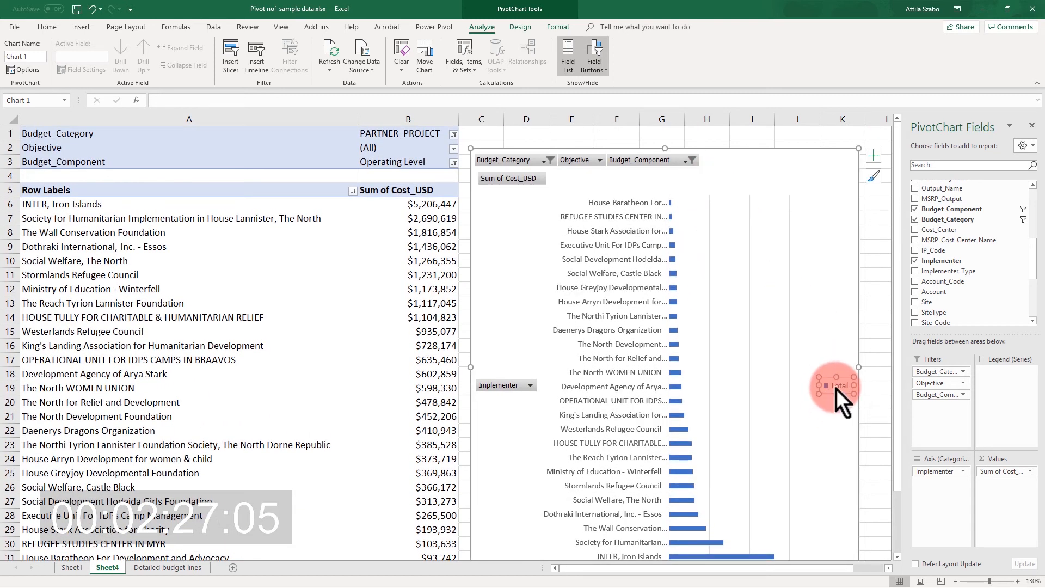
{"action": "key", "text": "Delete"}
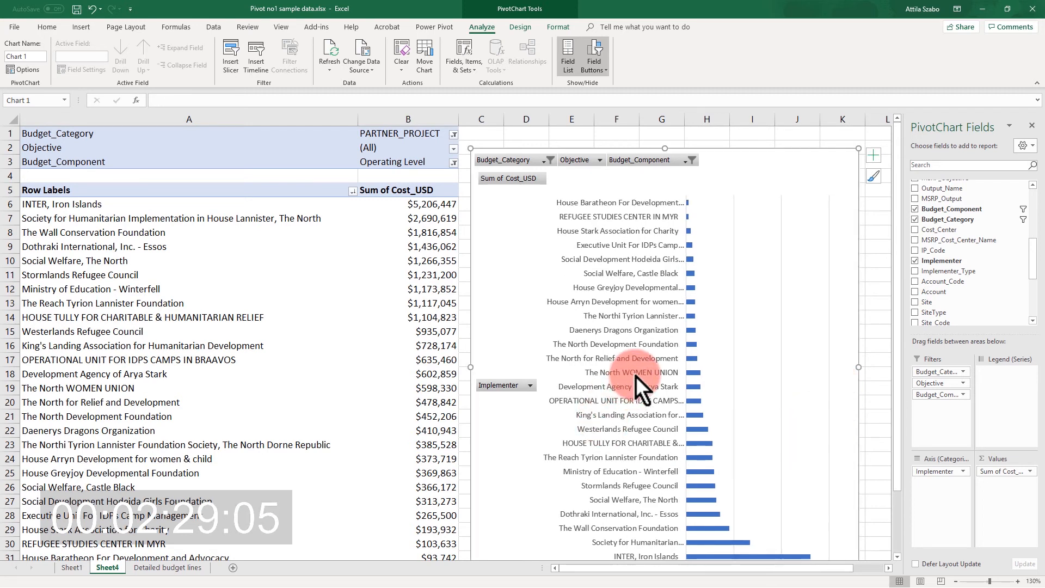
Reduce the bar chart's height from its lower edge so it fits on screen with all implementers and the value axis.
{"action": "scroll", "coordinate": [636, 377], "scroll_direction": "down", "scroll_amount": 2}
{"action": "scroll", "coordinate": [636, 375], "scroll_direction": "up", "scroll_amount": 2}
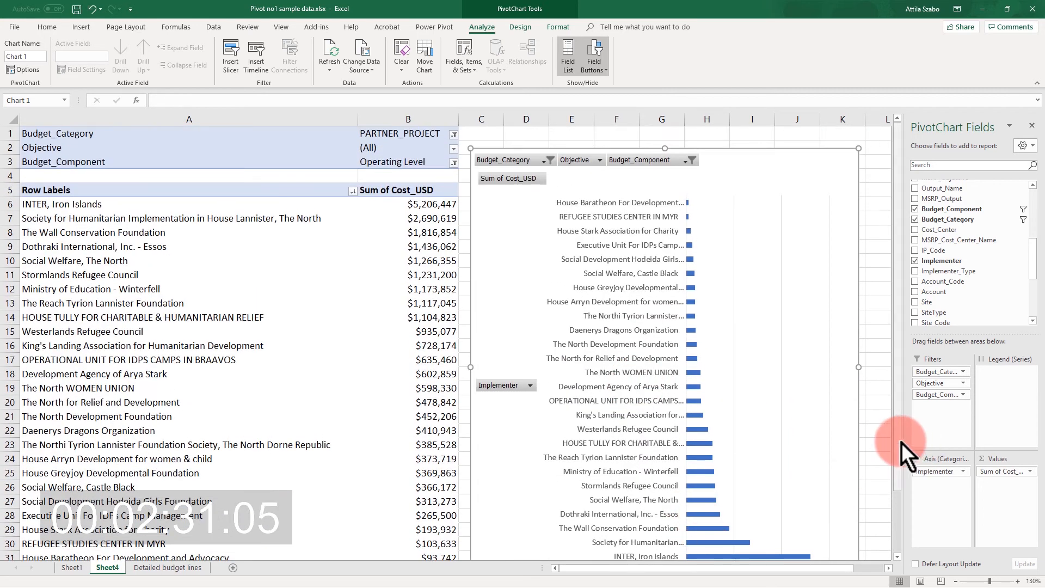
{"action": "scroll", "coordinate": [902, 443], "scroll_direction": "down", "scroll_amount": 2}
{"action": "left_click_drag", "start_coordinate": [665, 515], "coordinate": [665, 461]}
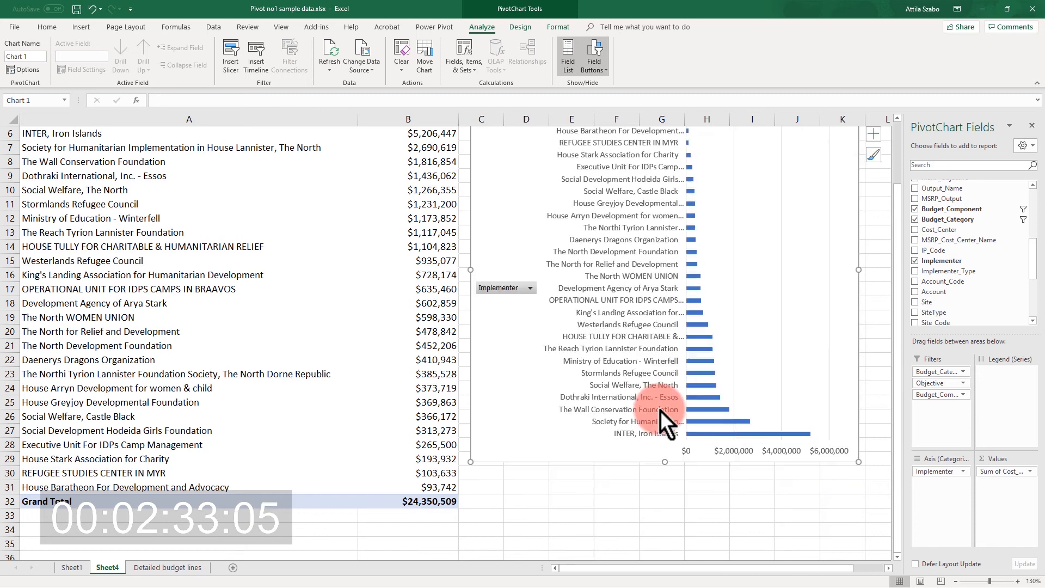
{"action": "scroll", "coordinate": [661, 387], "scroll_direction": "up", "scroll_amount": 2}
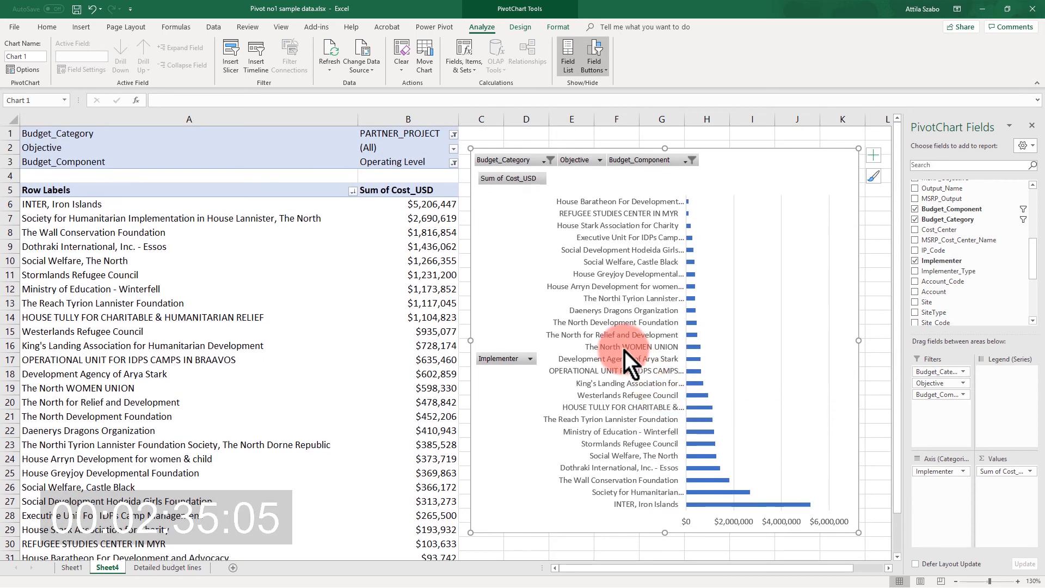
Put the implementer axis categories in reverse order so the largest cost comes first, and widen the chart slightly.
{"action": "right_click", "coordinate": [604, 180]}
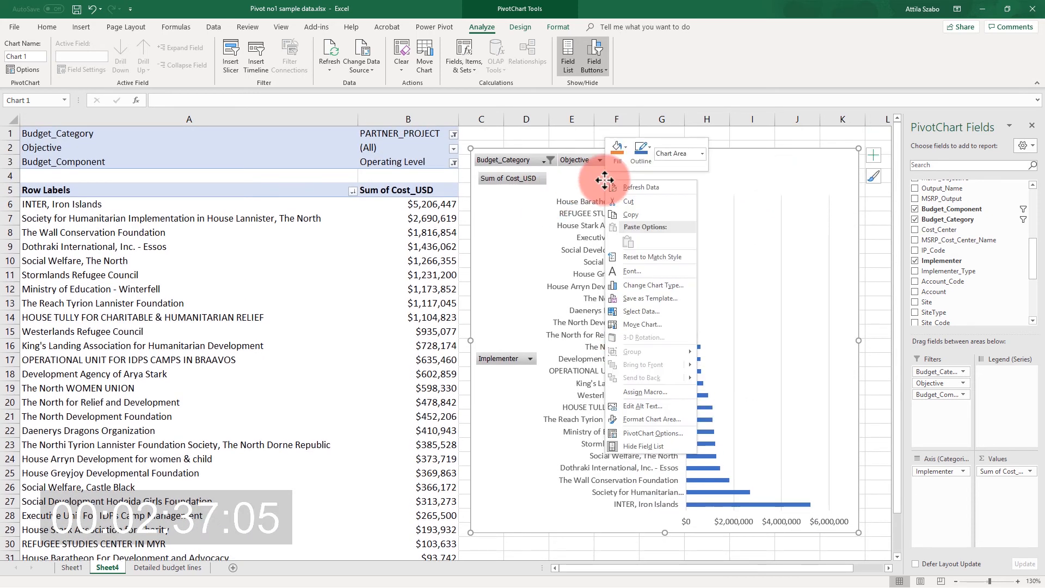
{"action": "left_click", "coordinate": [674, 421]}
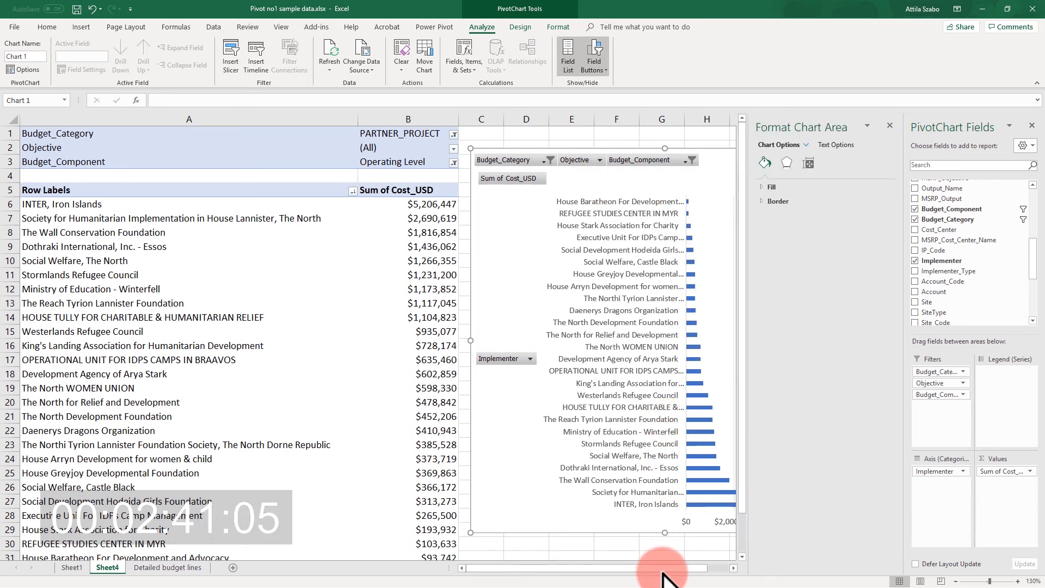
{"action": "left_click", "coordinate": [733, 567]}
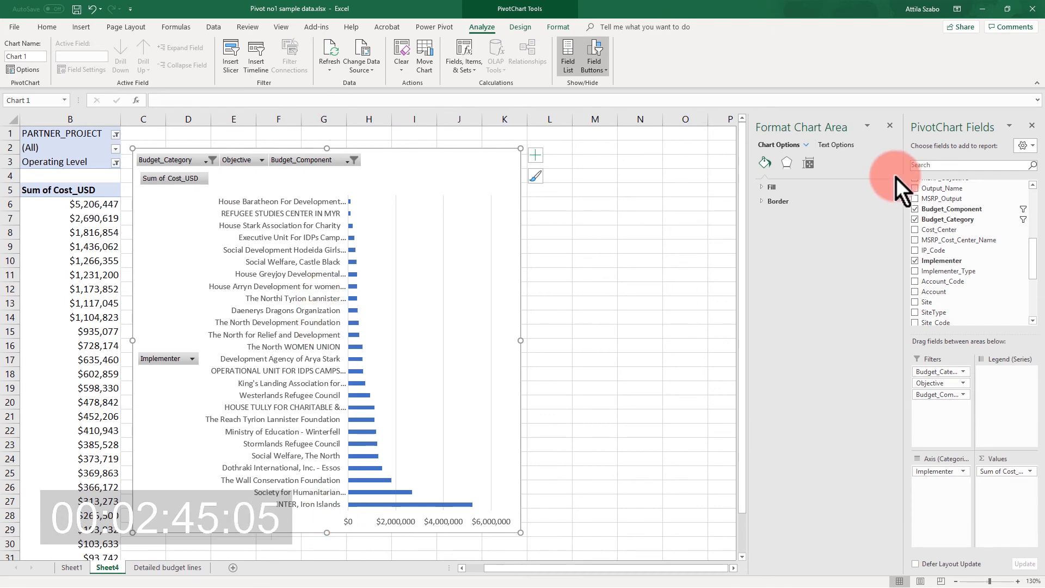
{"action": "left_click", "coordinate": [264, 210]}
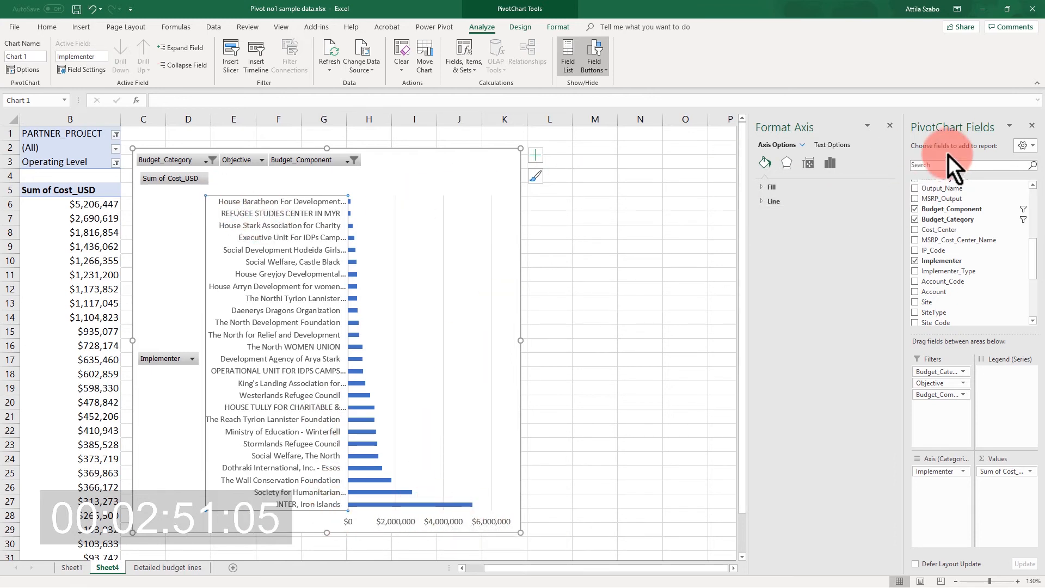
{"action": "left_click", "coordinate": [831, 164]}
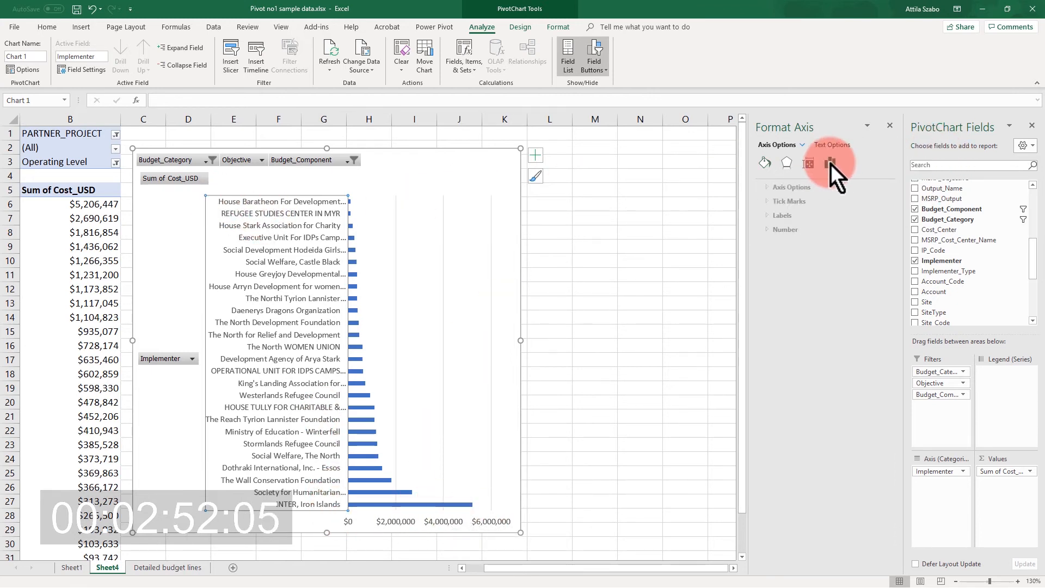
{"action": "left_click", "coordinate": [763, 188]}
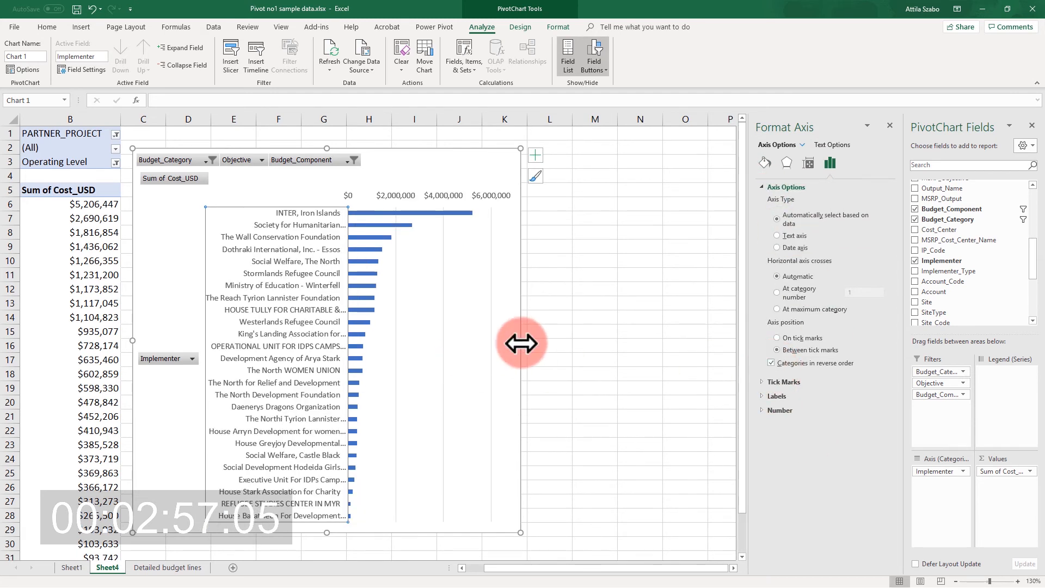
{"action": "left_click_drag", "start_coordinate": [521, 343], "coordinate": [551, 343]}
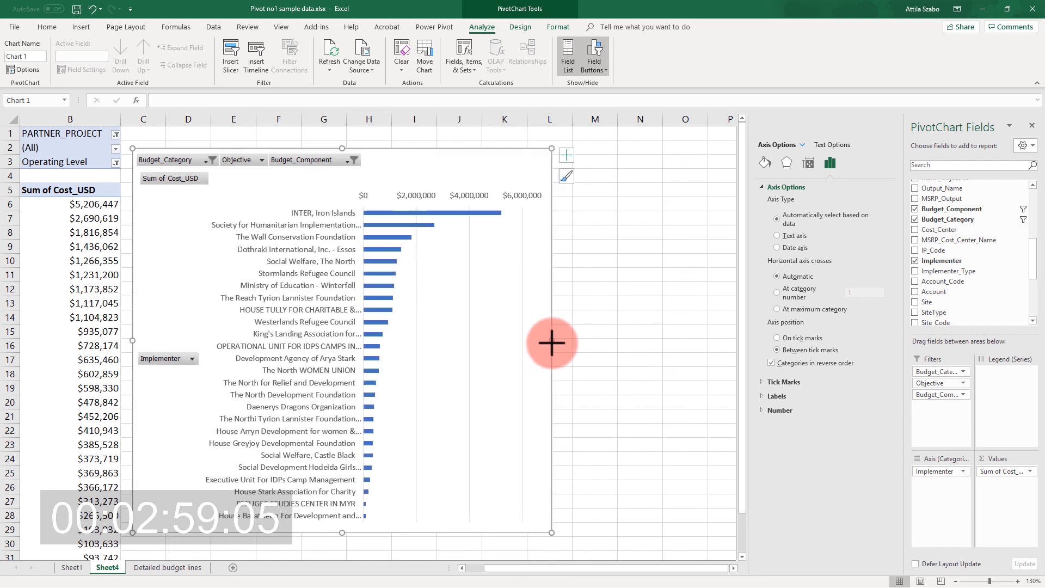
Set the bar series' gap width to 83% and widen the chart considerably to fit the long implementer names.
{"action": "left_click", "coordinate": [400, 240]}
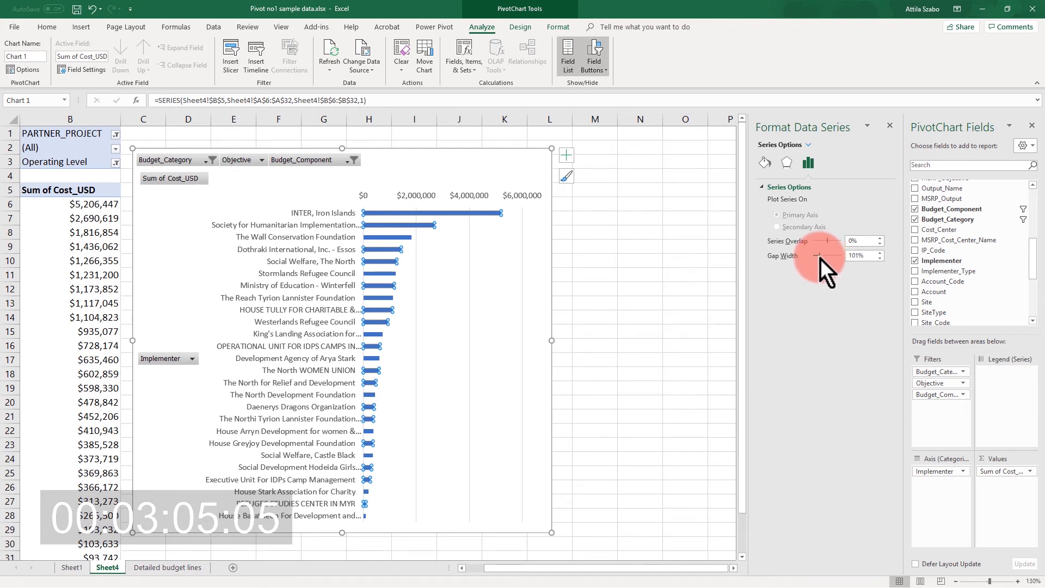
{"action": "left_click_drag", "start_coordinate": [821, 259], "coordinate": [820, 259]}
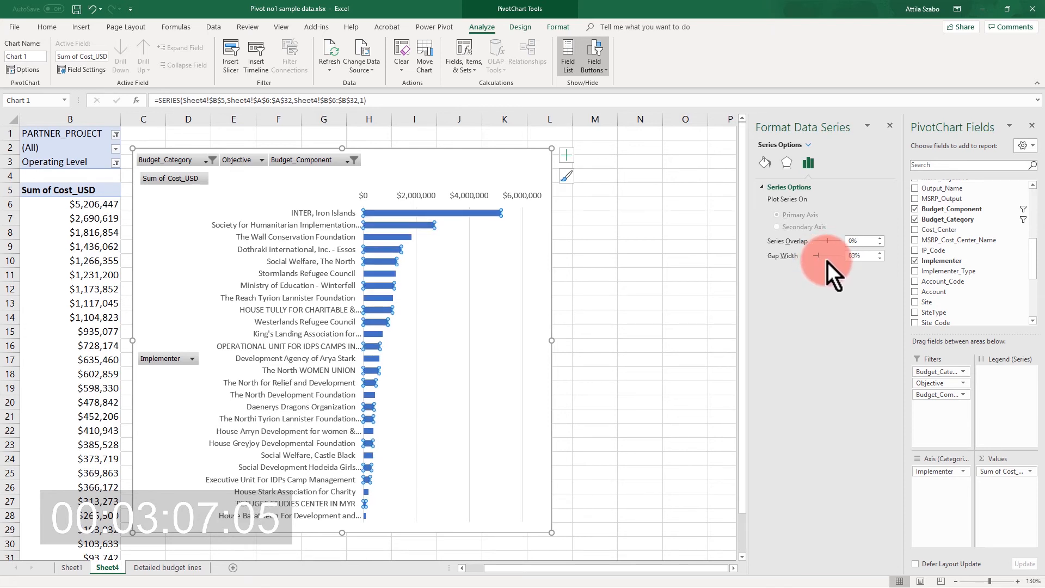
{"action": "left_click_drag", "start_coordinate": [552, 340], "coordinate": [676, 340]}
Set the implementer axis labels to font size 10 so every name is still listed.
{"action": "left_click", "coordinate": [333, 292]}
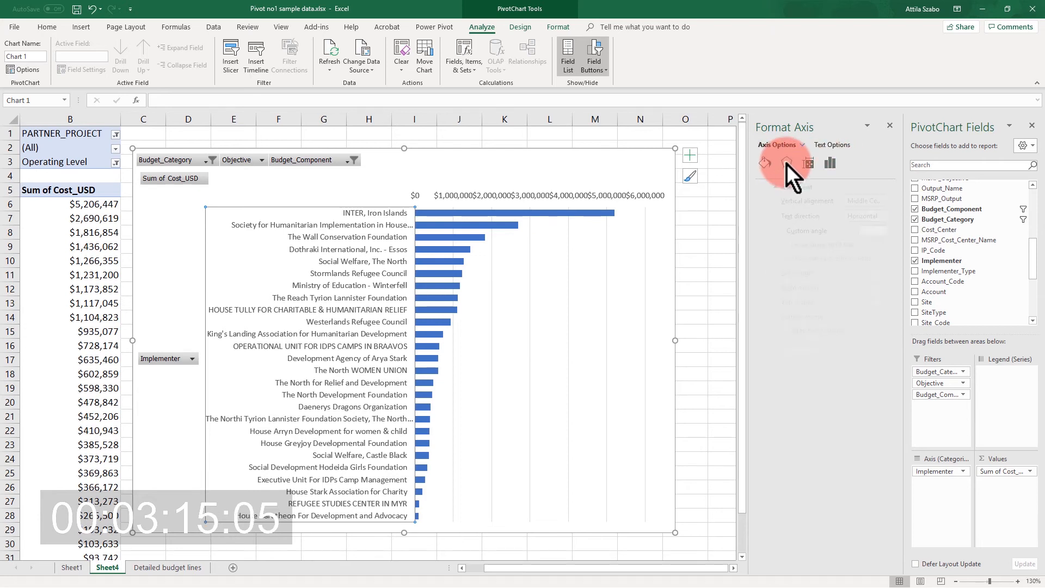
{"action": "left_click", "coordinate": [830, 163]}
{"action": "left_click", "coordinate": [831, 139]}
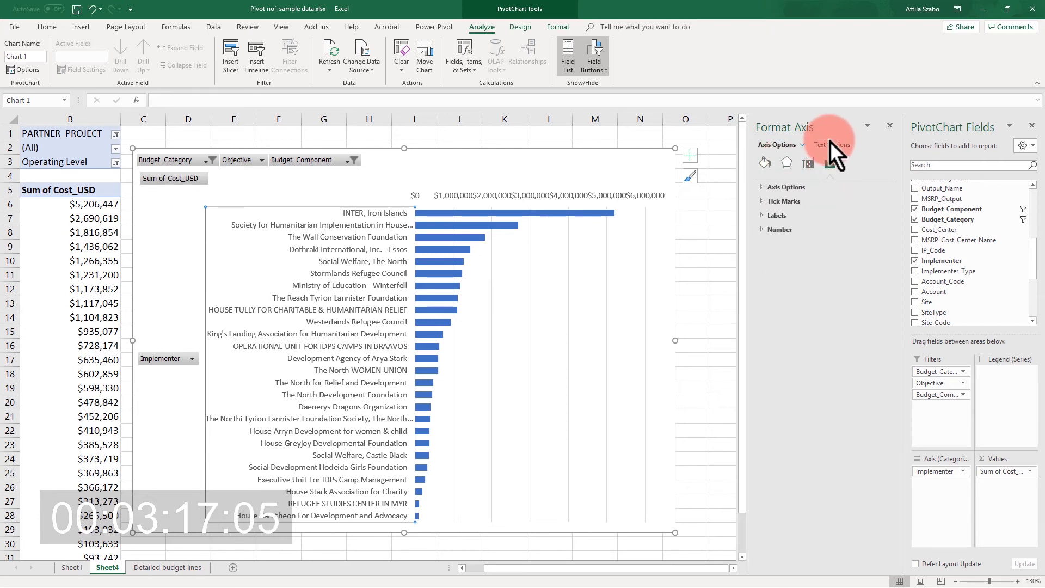
{"action": "left_click", "coordinate": [764, 191]}
{"action": "left_click", "coordinate": [789, 166]}
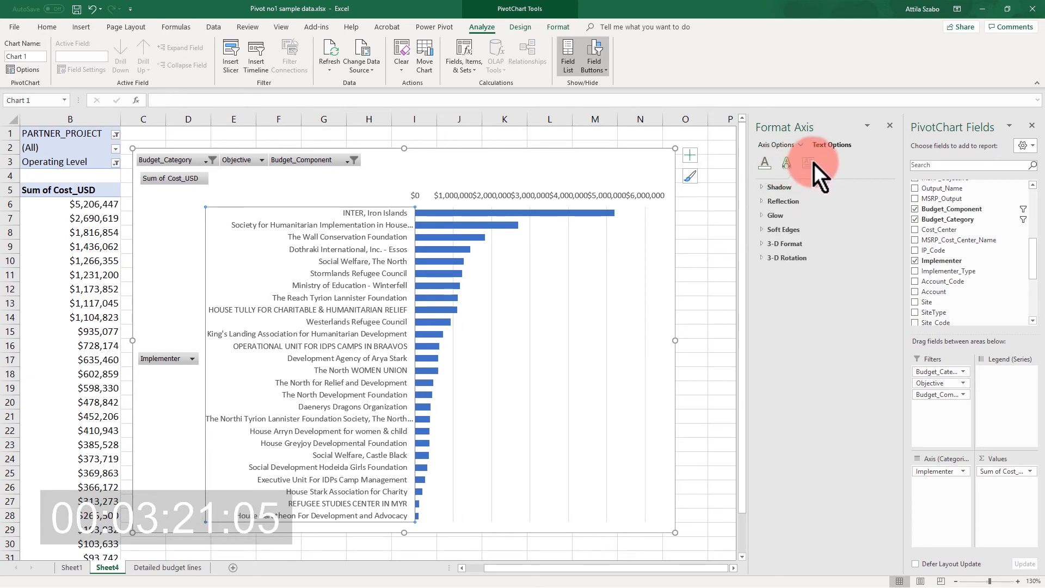
{"action": "left_click", "coordinate": [814, 163]}
{"action": "left_click", "coordinate": [384, 238]}
{"action": "left_click", "coordinate": [46, 27]}
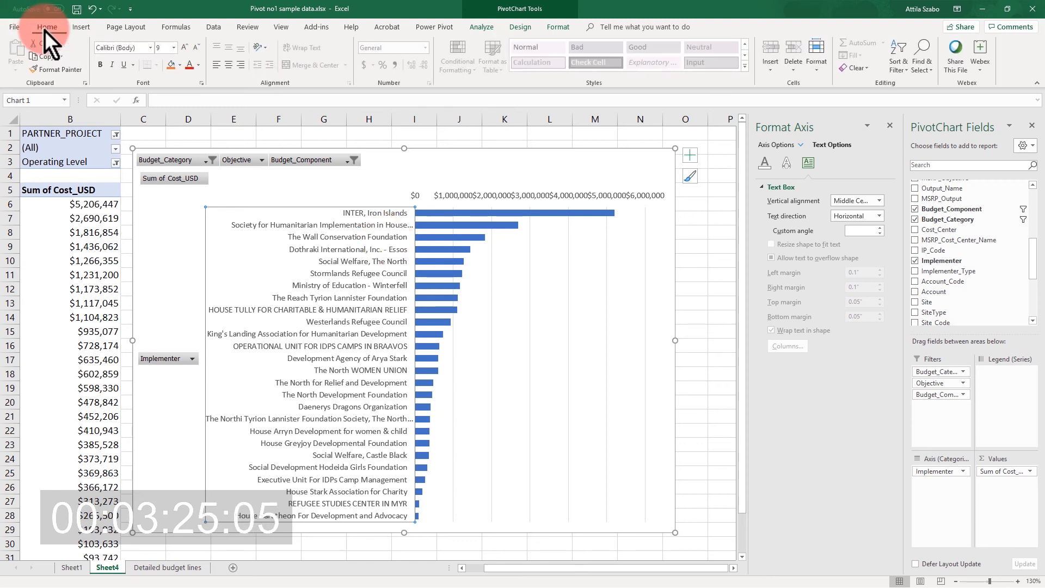
{"action": "left_click", "coordinate": [185, 47]}
{"action": "left_click", "coordinate": [185, 47]}
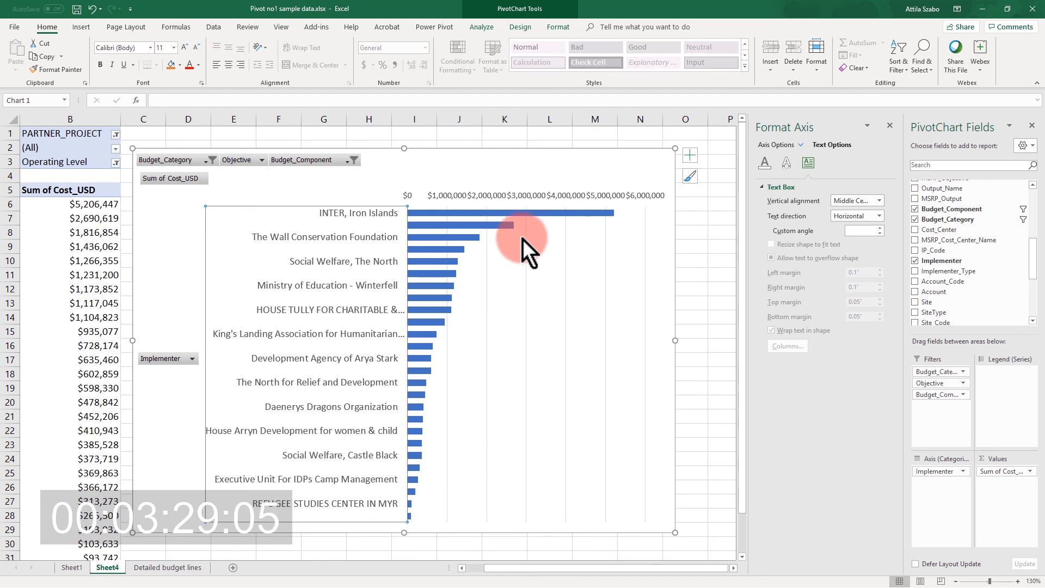
{"action": "left_click", "coordinate": [197, 49]}
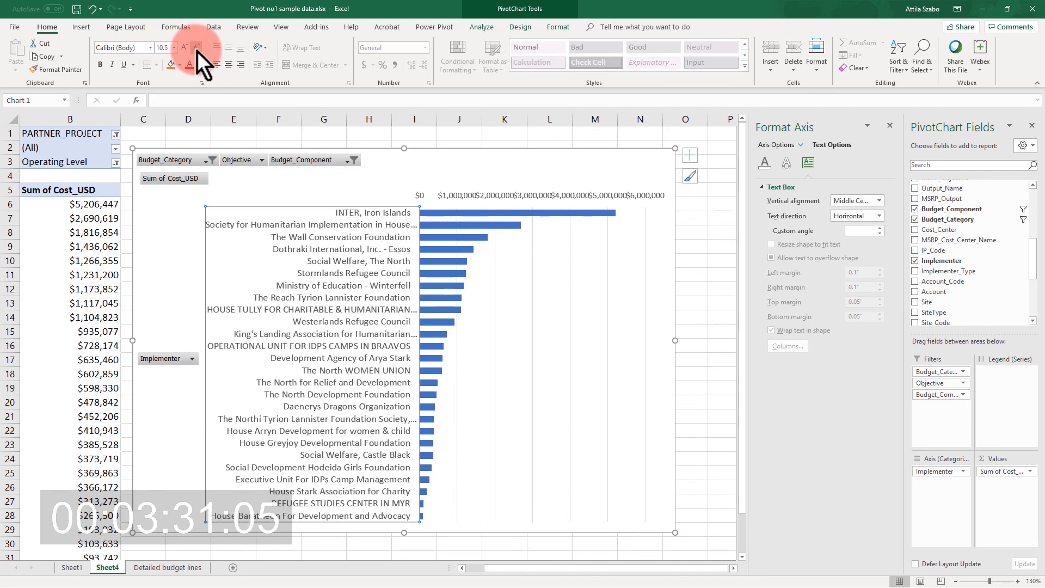
Widen the chart a little more so the value axis labels separate, and nudge it slightly away from the PivotTable.
{"action": "left_click_drag", "start_coordinate": [674, 340], "coordinate": [704, 340]}
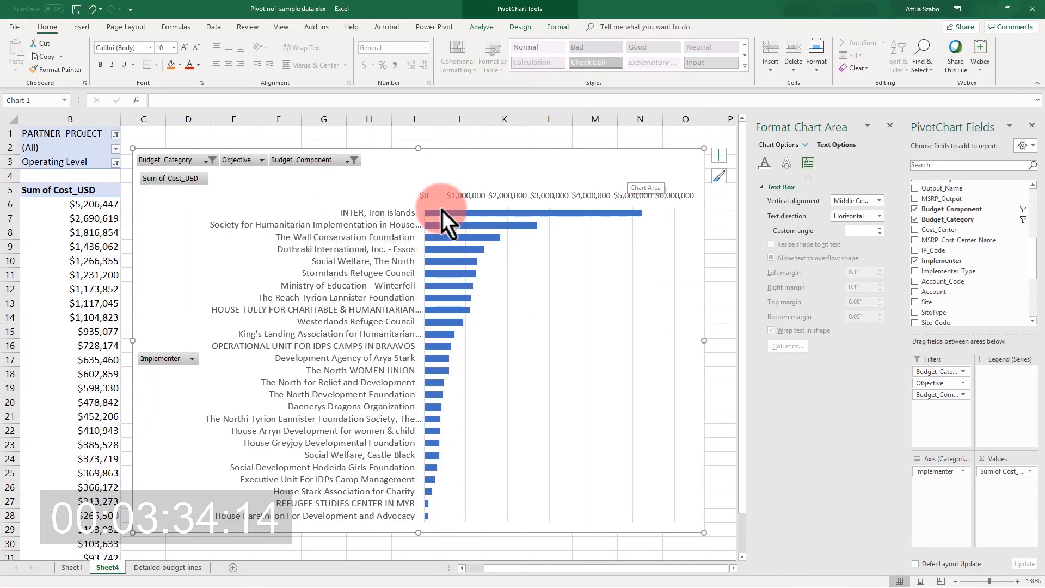
{"action": "left_click_drag", "start_coordinate": [431, 163], "coordinate": [440, 159]}
Replace Implementer with Account as the PivotTable's row field.
{"action": "left_click_drag", "start_coordinate": [563, 568], "coordinate": [484, 574]}
{"action": "left_click", "coordinate": [257, 264]}
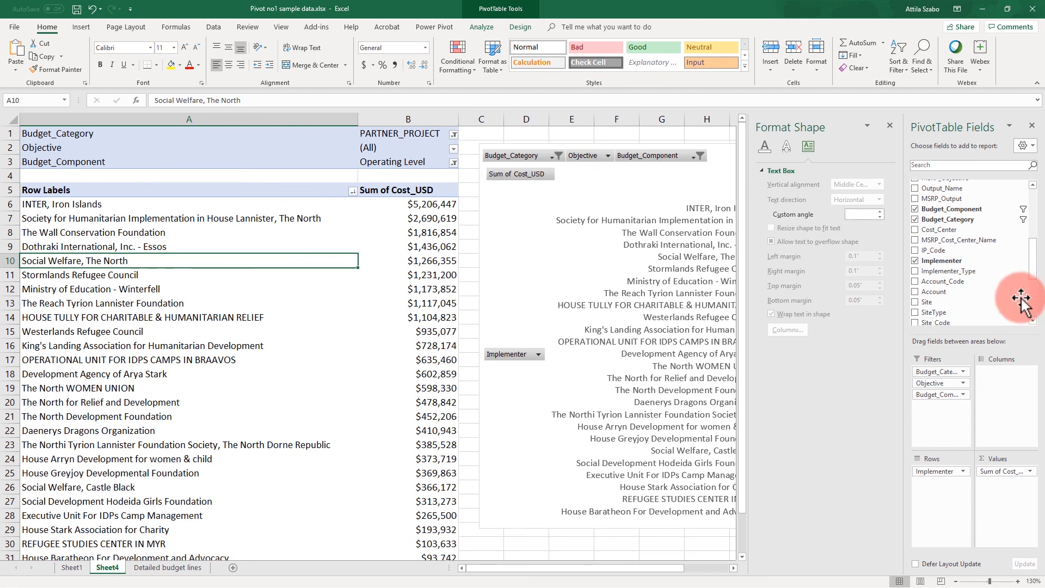
{"action": "left_click_drag", "start_coordinate": [967, 261], "coordinate": [916, 262]}
{"action": "left_click_drag", "start_coordinate": [934, 292], "coordinate": [954, 516]}
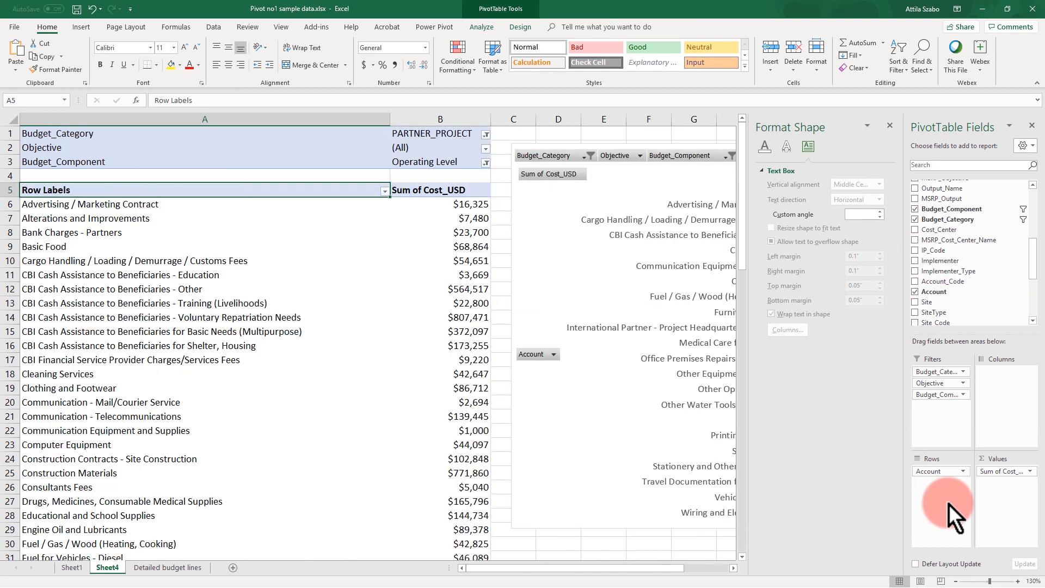
Sort the accounts by Sum of Cost_USD from largest to smallest and check the updated bar chart.
{"action": "left_click_drag", "start_coordinate": [563, 568], "coordinate": [470, 257]}
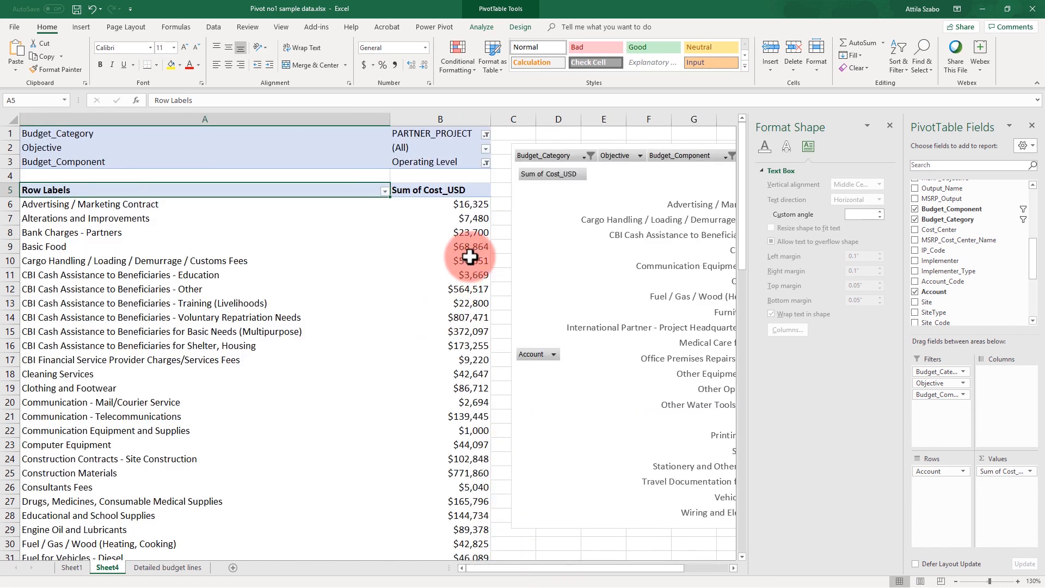
{"action": "right_click", "coordinate": [471, 248]}
{"action": "mouse_move", "coordinate": [529, 341]}
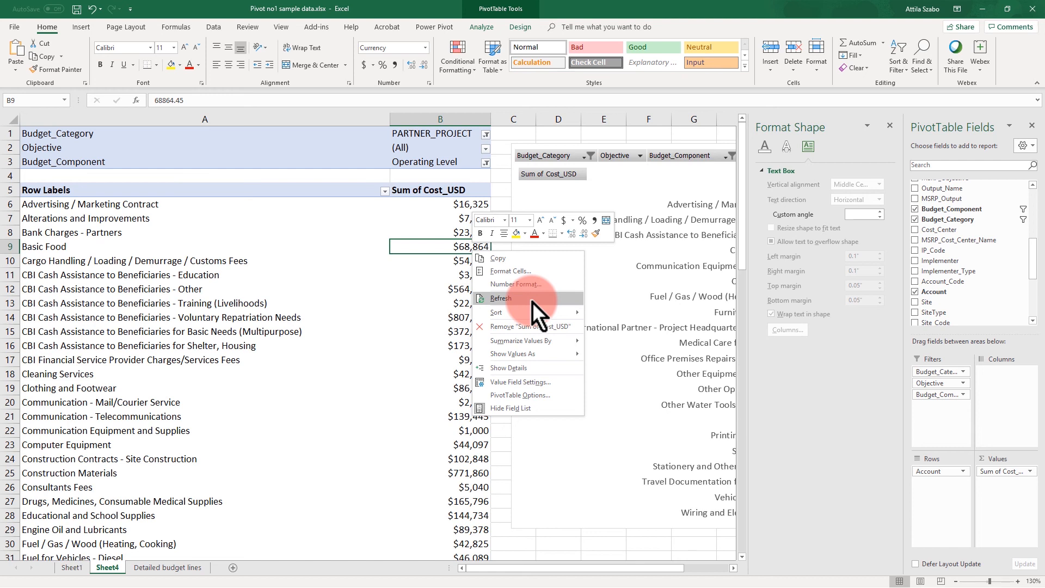
{"action": "mouse_move", "coordinate": [530, 314]}
{"action": "left_click", "coordinate": [638, 327]}
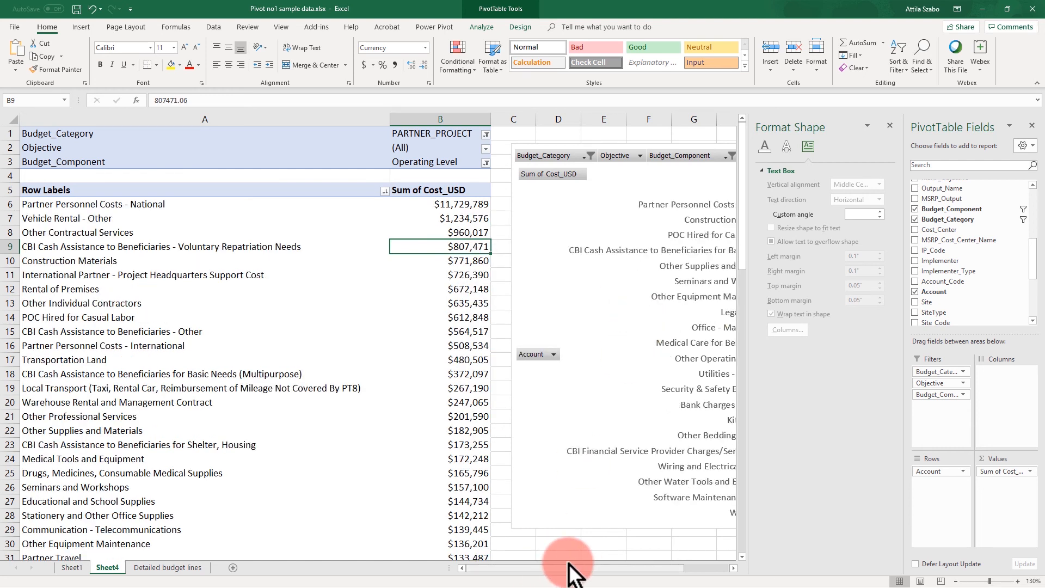
{"action": "left_click_drag", "start_coordinate": [570, 574], "coordinate": [601, 576]}
{"action": "left_click", "coordinate": [258, 240]}
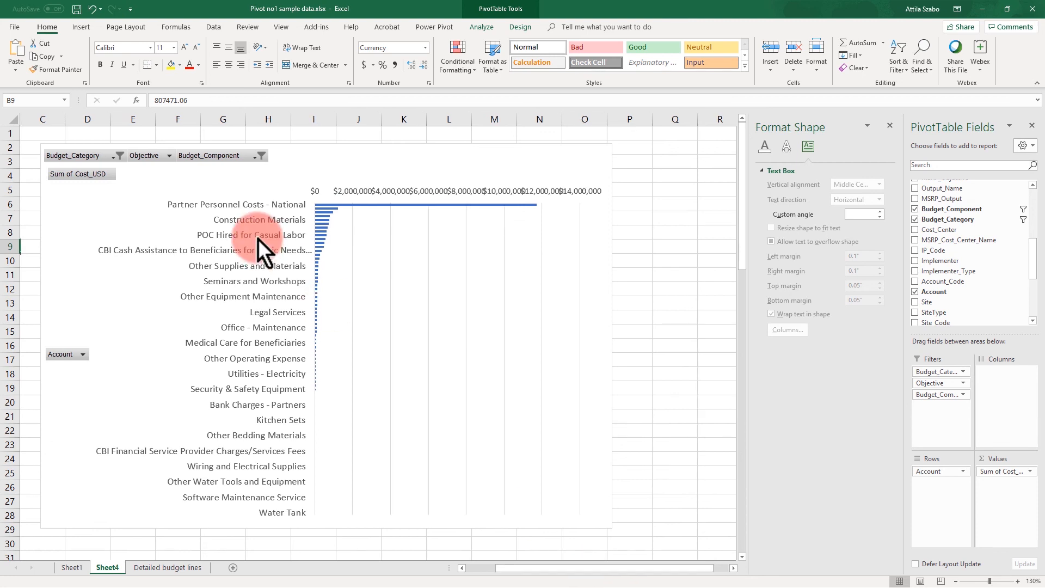